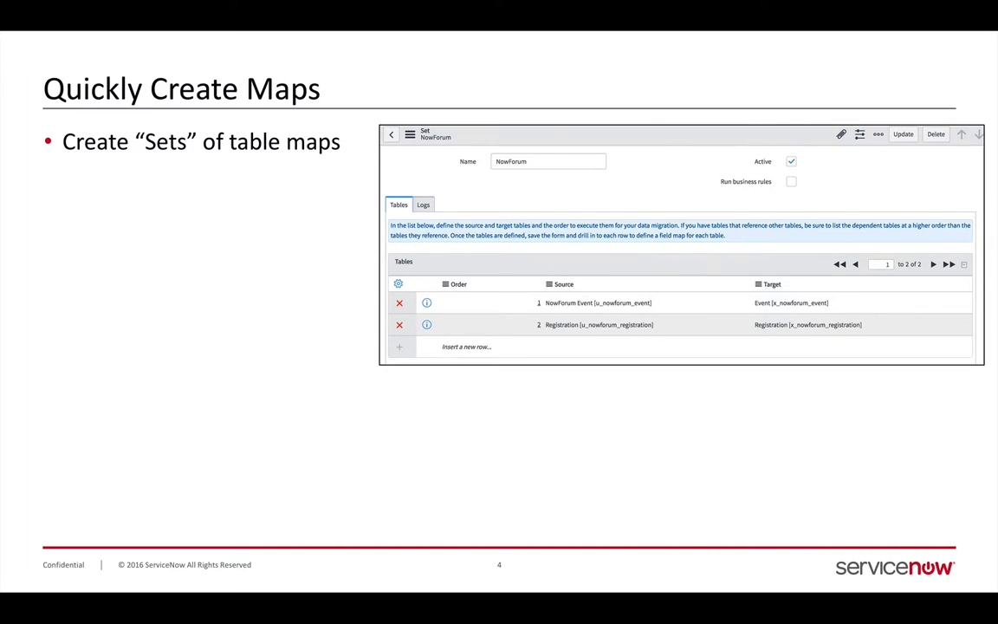
key(Right)
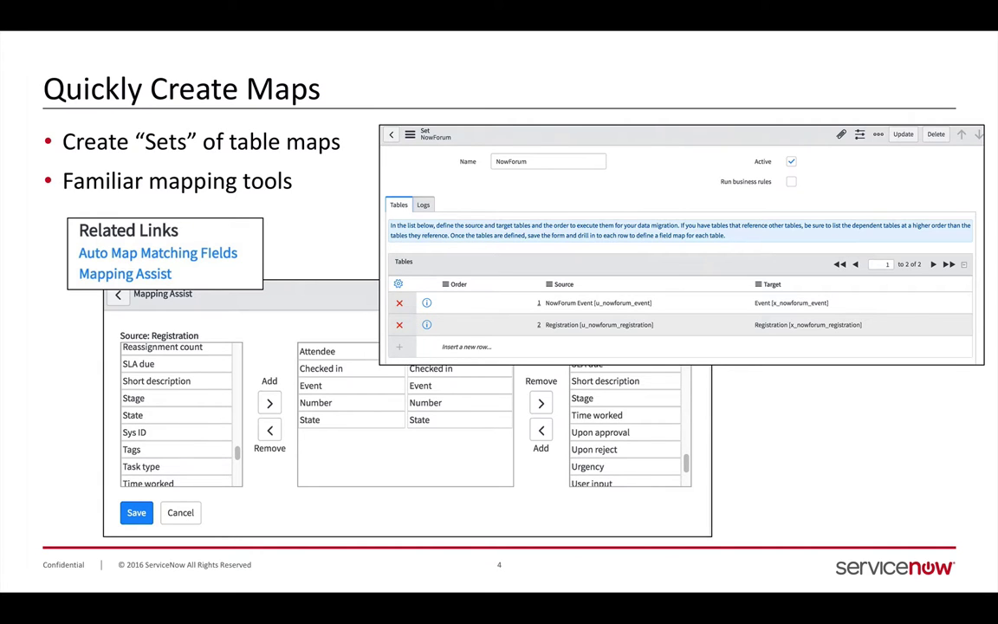
key(Right)
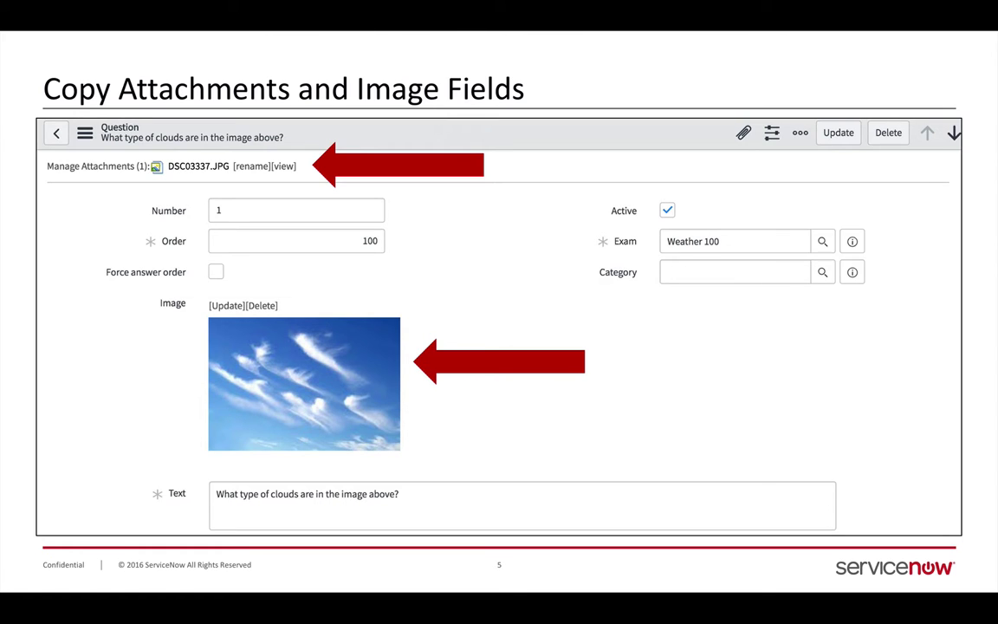
key(Right)
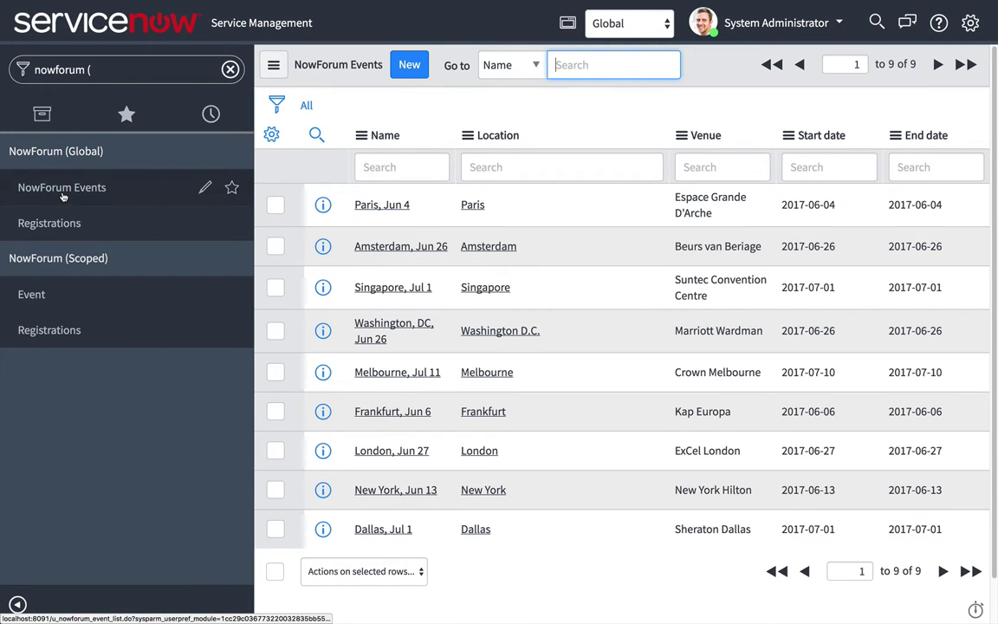
Step: View the global NowForum registrations, and the scoped NowForum event and registration lists
click(65, 223)
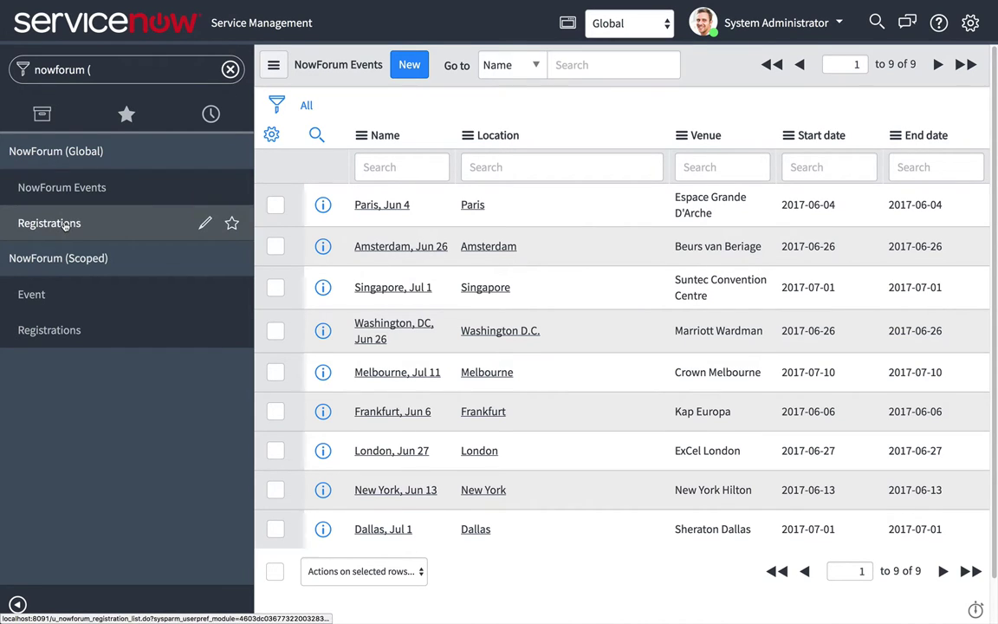
click(47, 293)
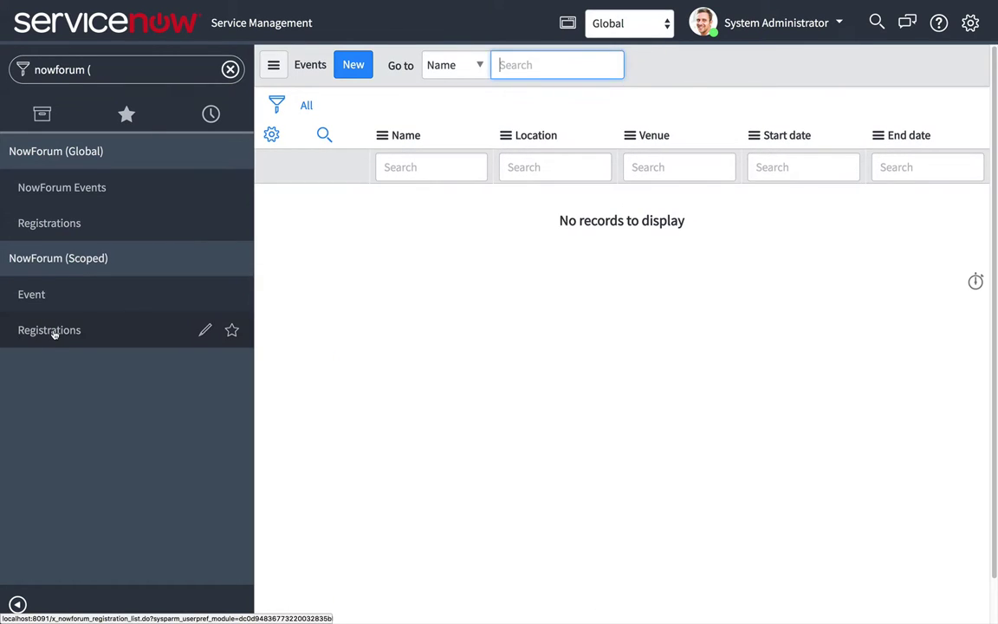
click(53, 333)
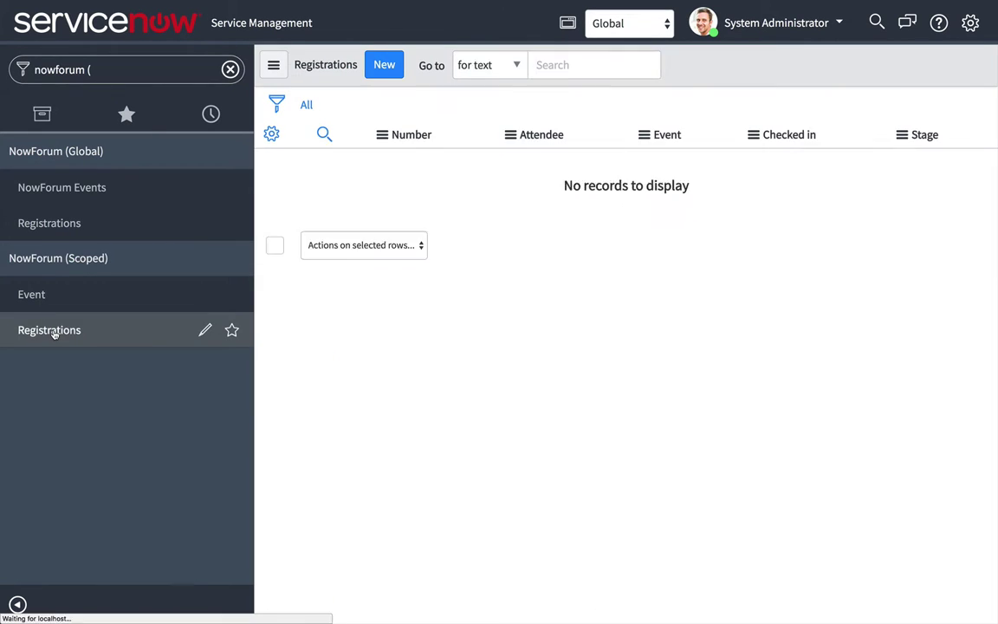
Step: Create a local update set named NowForum Maps in the Global application and make it the current update set
key(ctrl+a)
key(BackSpace)
text(local up)
click(78, 190)
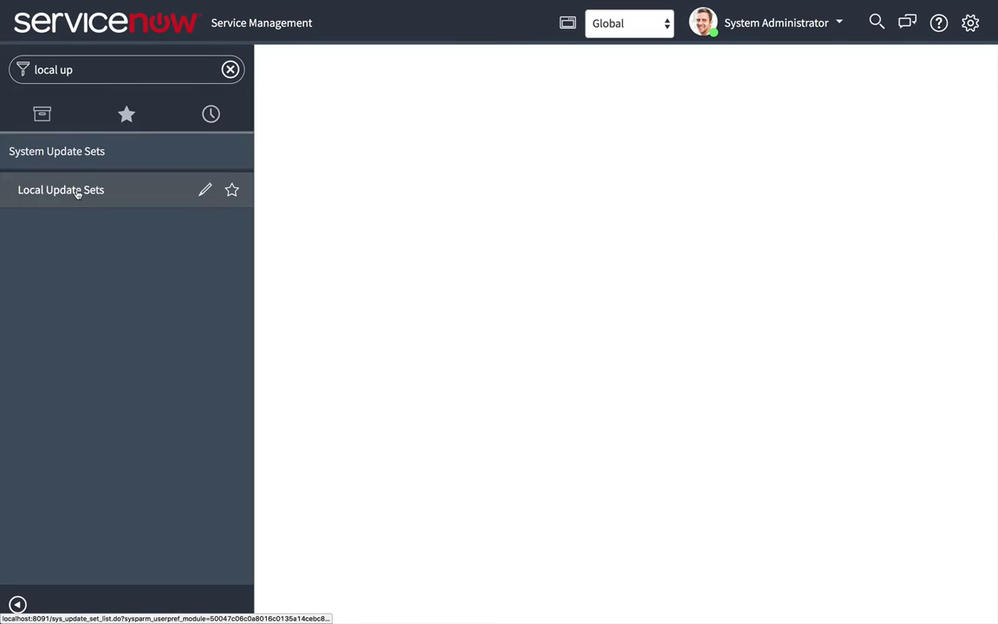
click(381, 66)
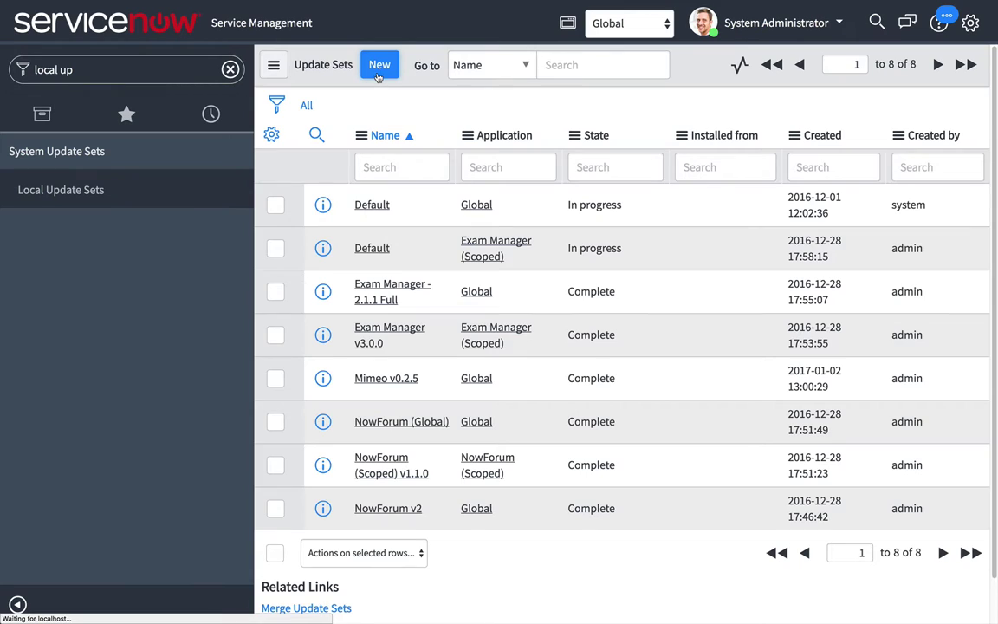
text(NowForum Maps)
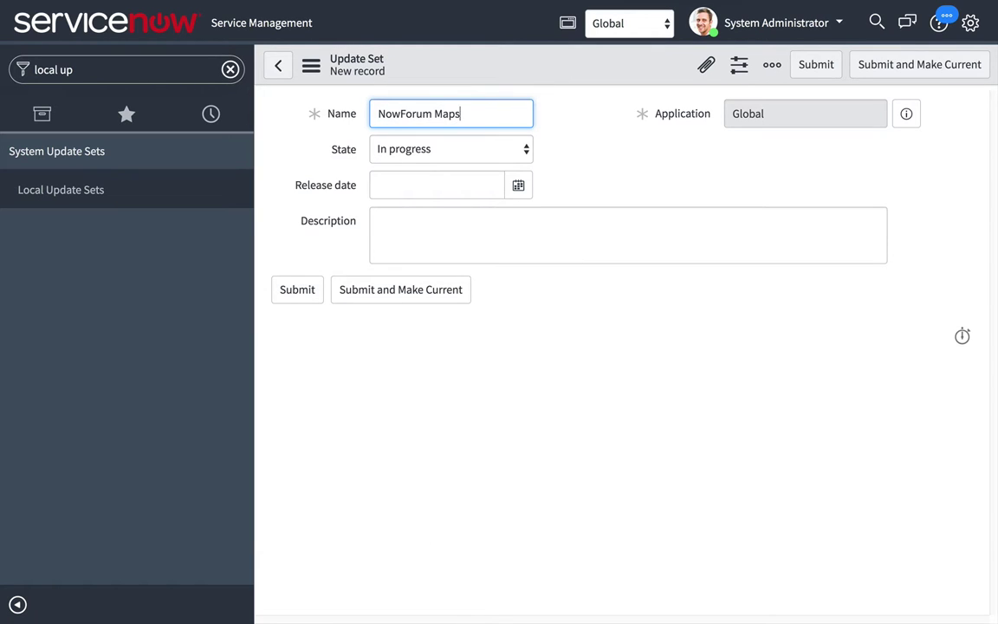
key(Tab)
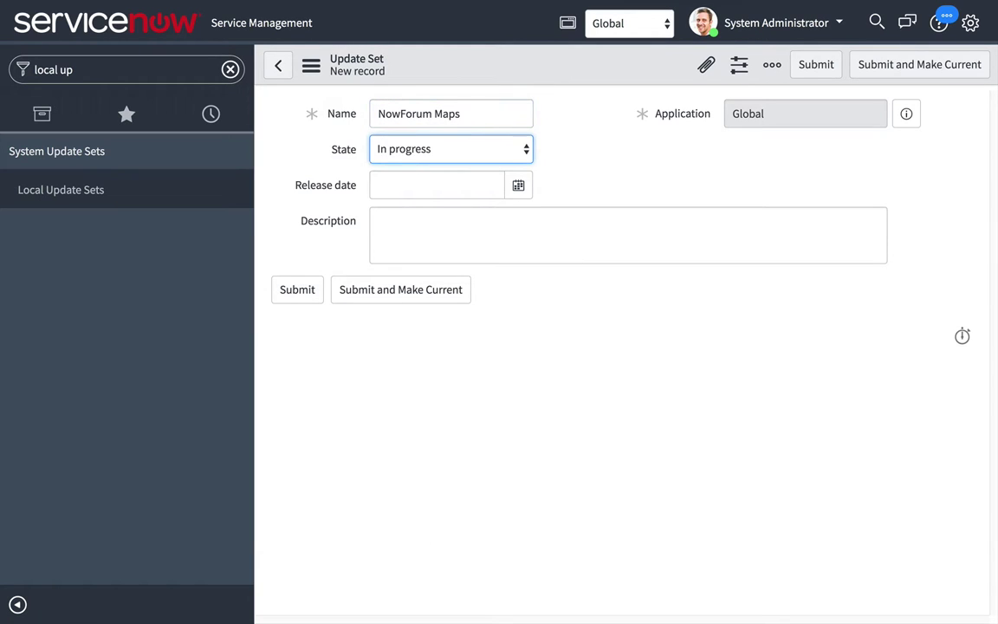
click(355, 290)
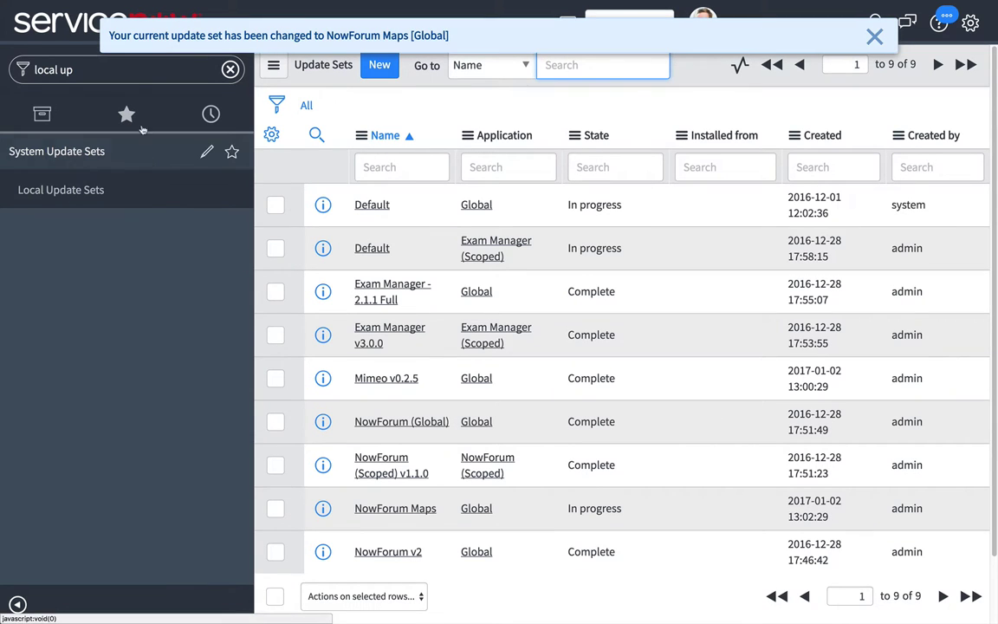
Step: Start a new Mimeo set record and name it NowForum
click(110, 70)
text(mim)
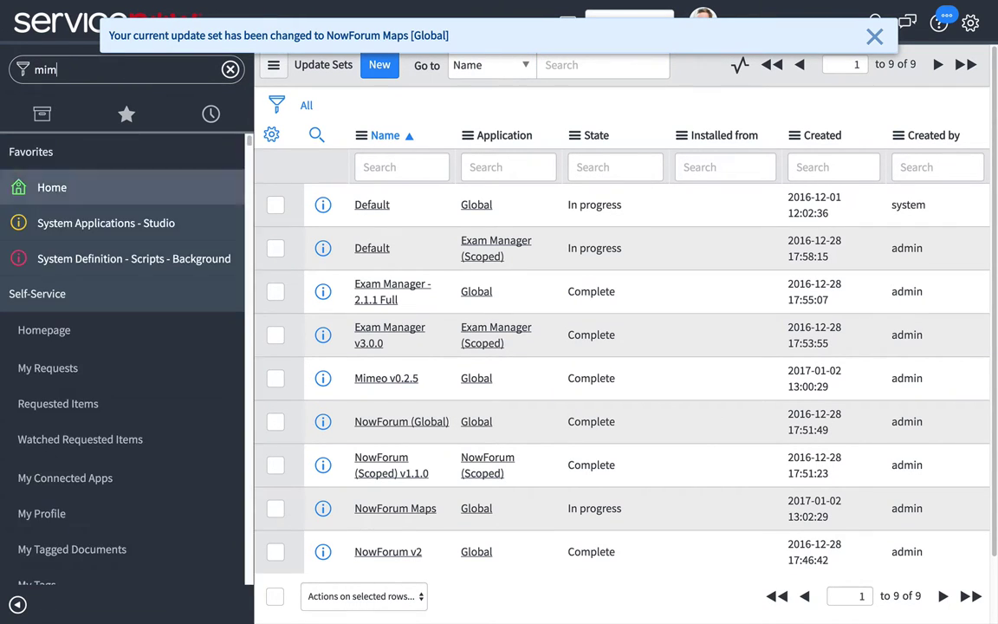
click(27, 188)
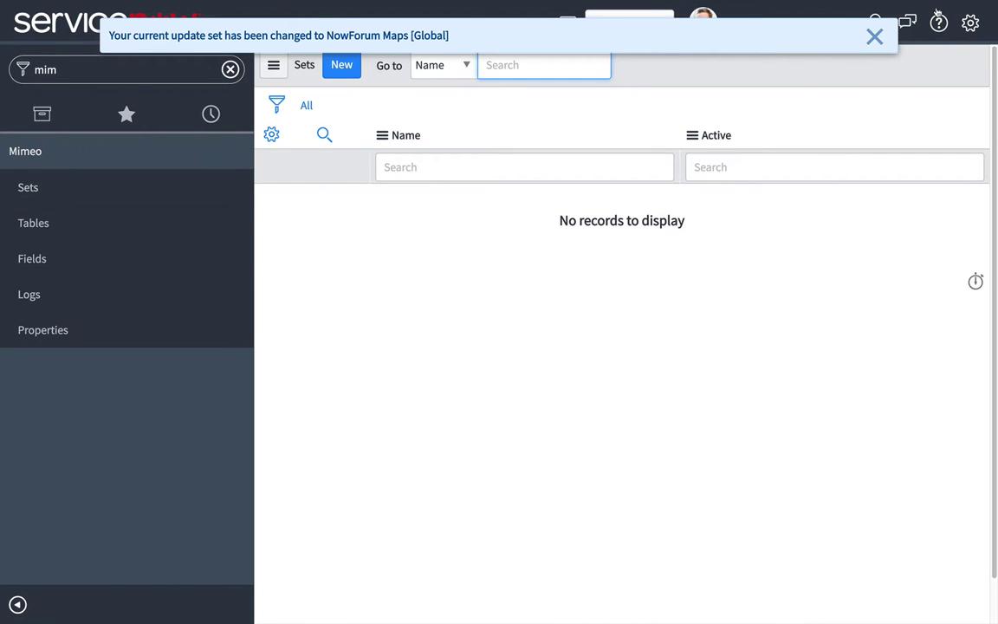
click(874, 36)
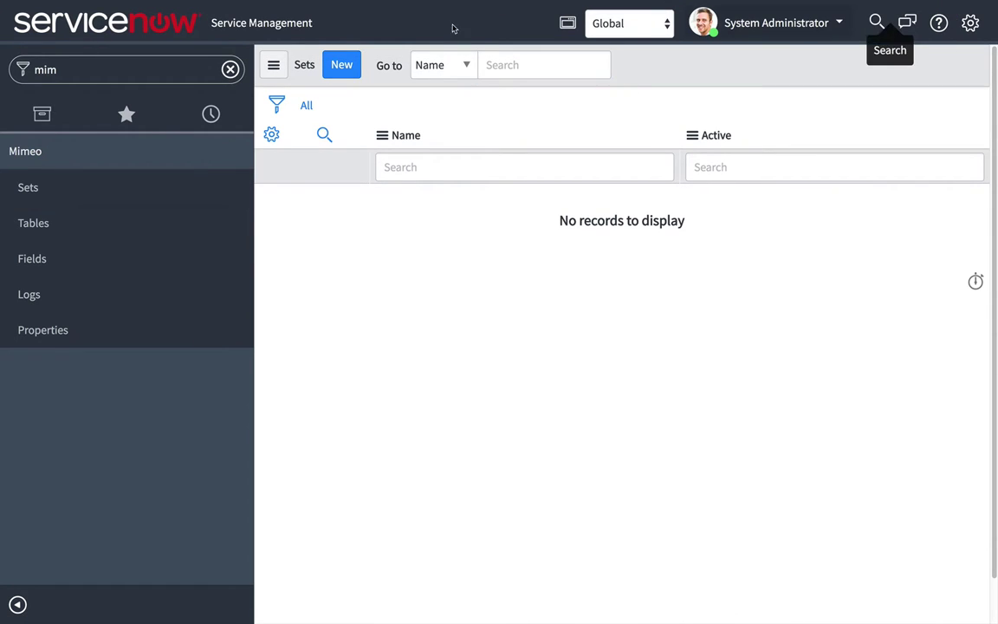
click(36, 189)
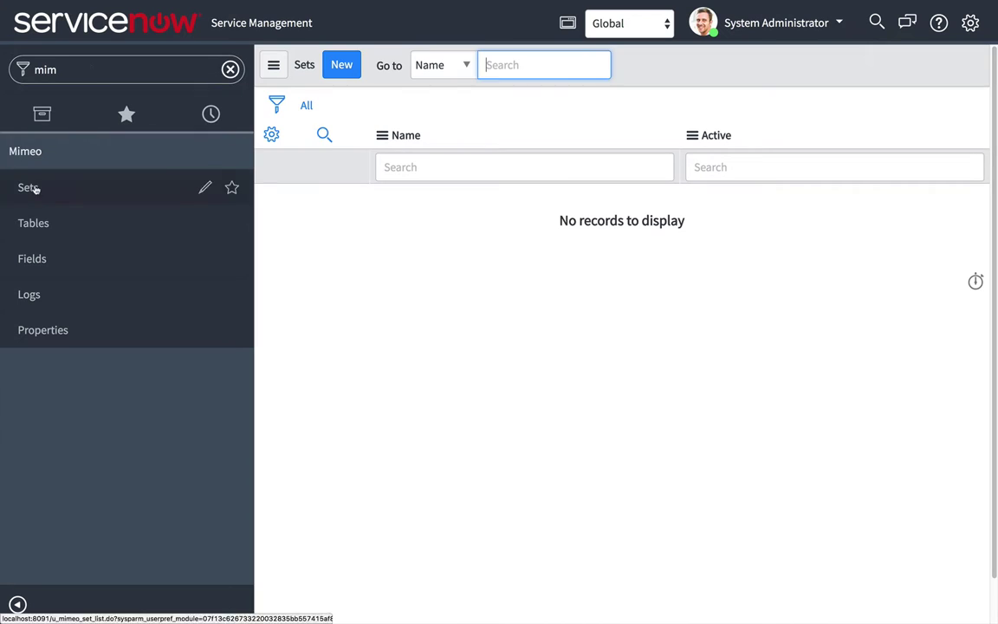
click(342, 65)
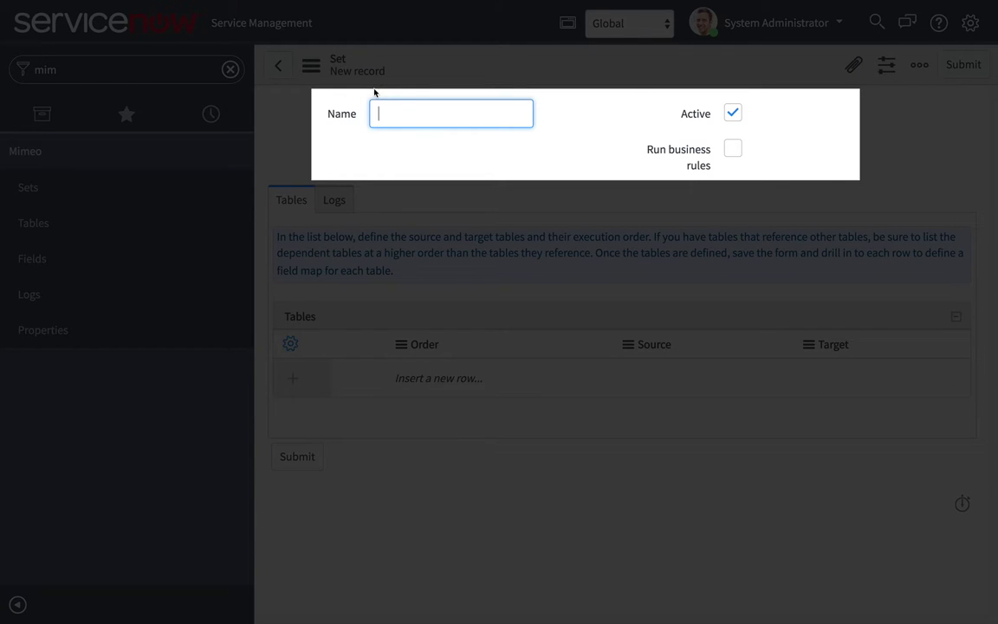
text(NowForum)
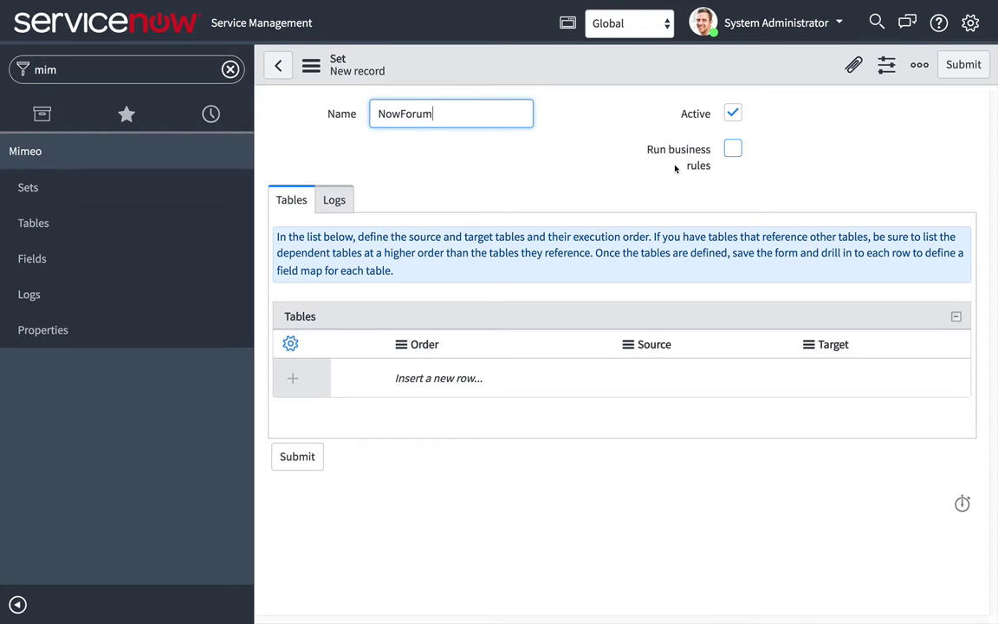
Step: Add a table row to the set with order 1, source u_nowforum_event and target x_nowforum_event
click(461, 377)
text(1)
key(Tab)
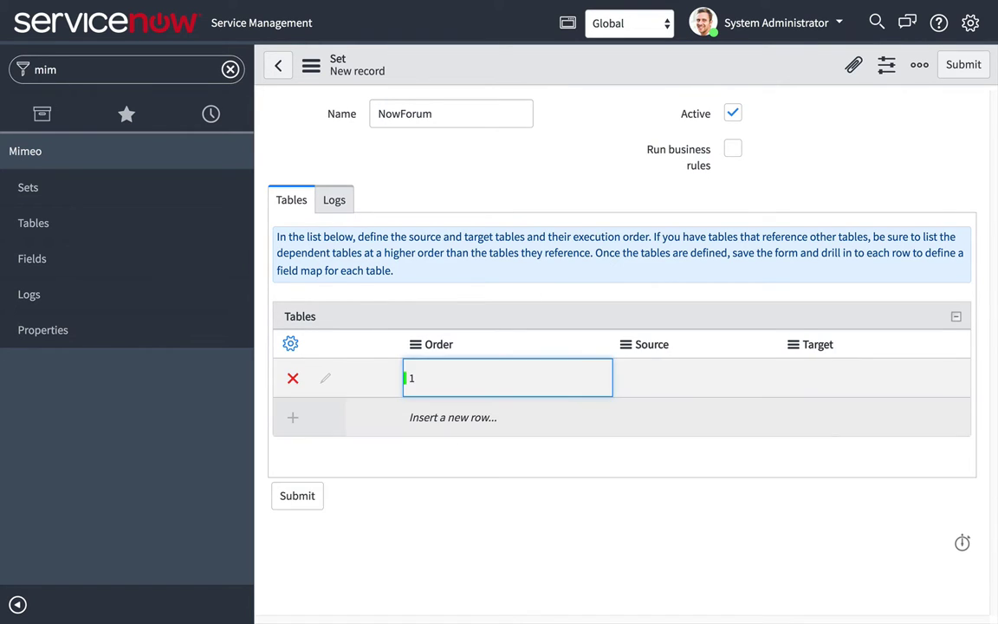
key(Return)
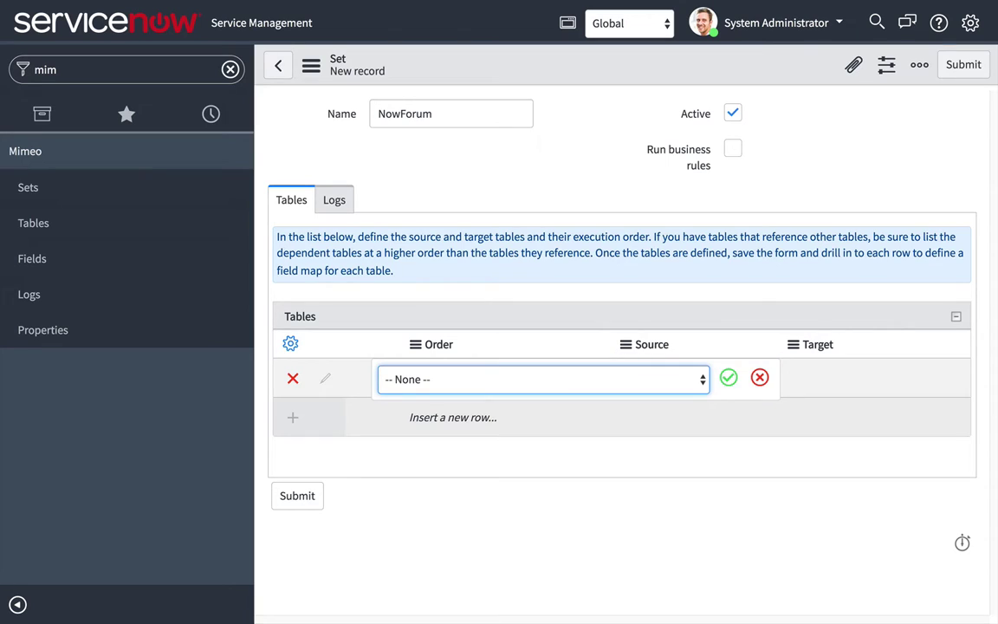
key(Down)
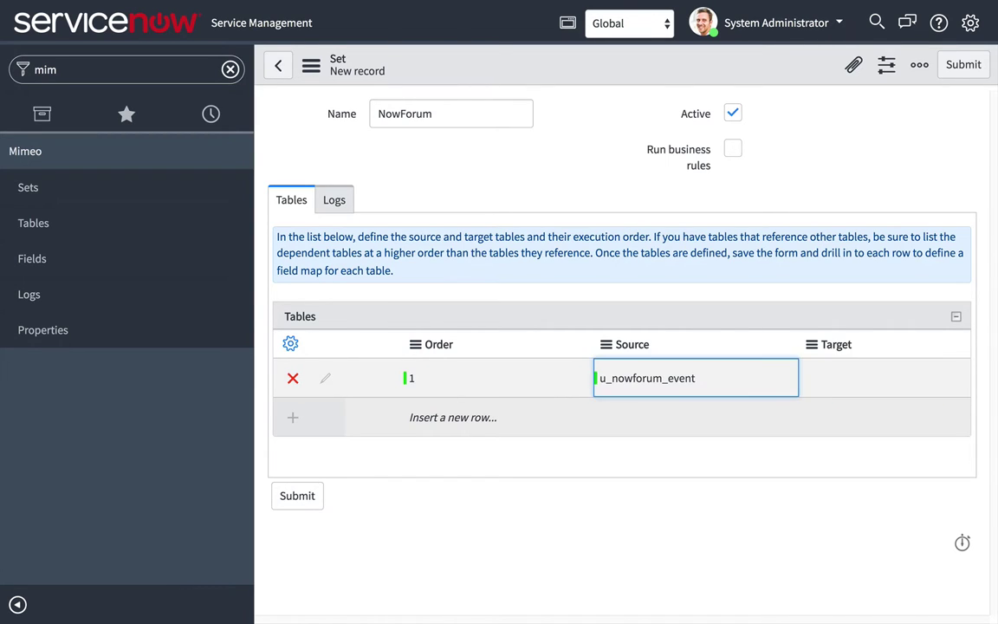
click(871, 378)
key(Down)
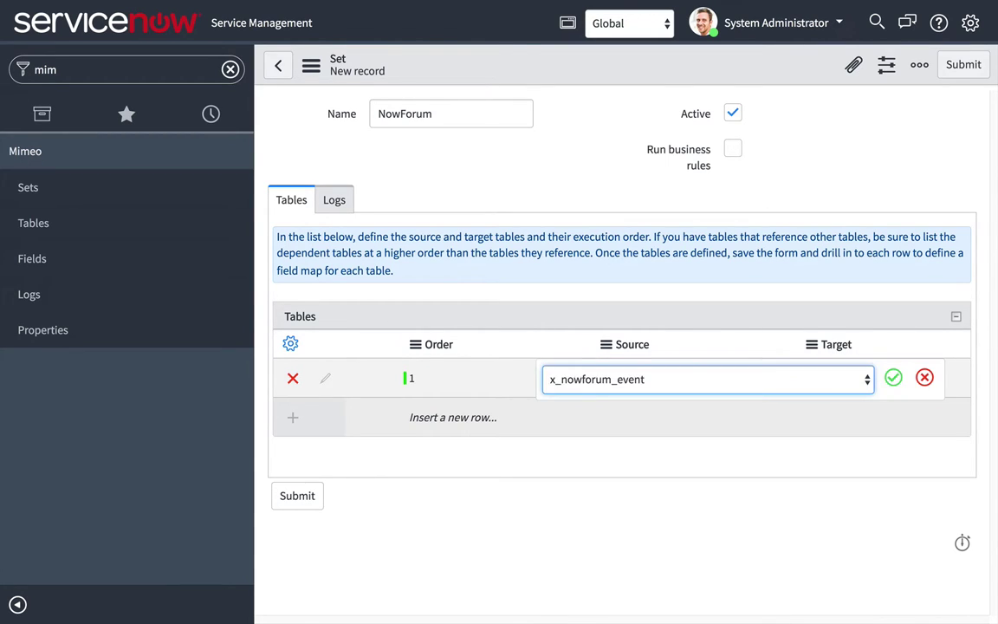
key(Return)
Step: Add a second table row with order 2, source u_nowforum_registration and target x_nowforum_registration
key(Down)
key(Return)
text(2)
key(Return)
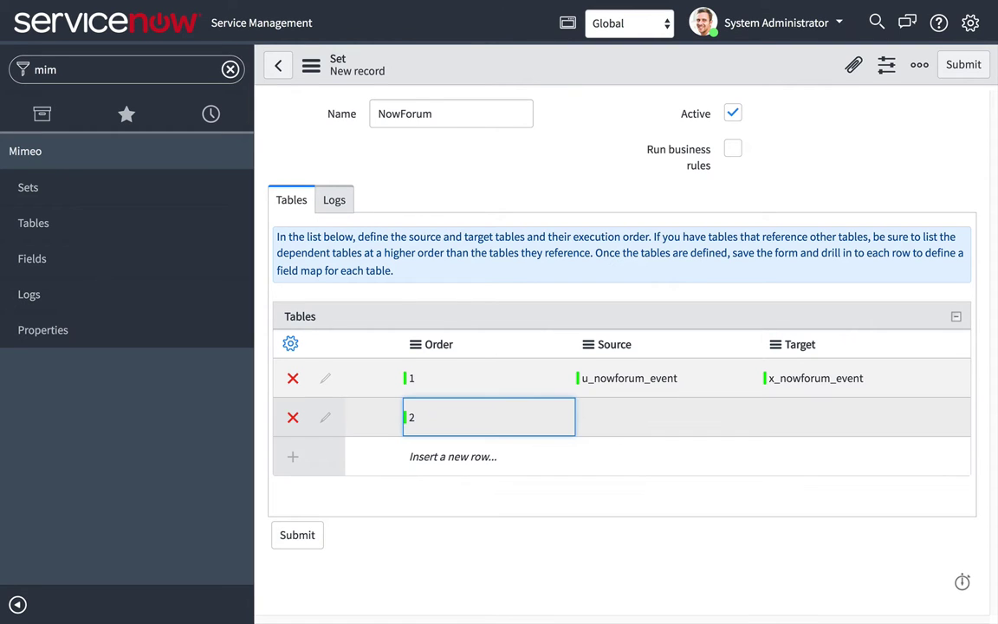
key(Right)
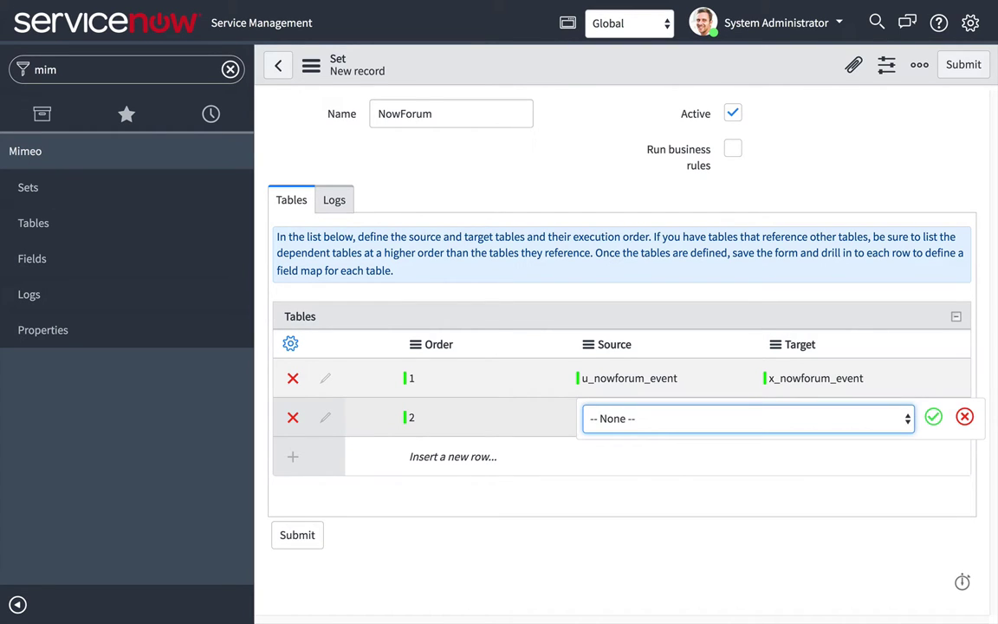
key(space)
key(Return)
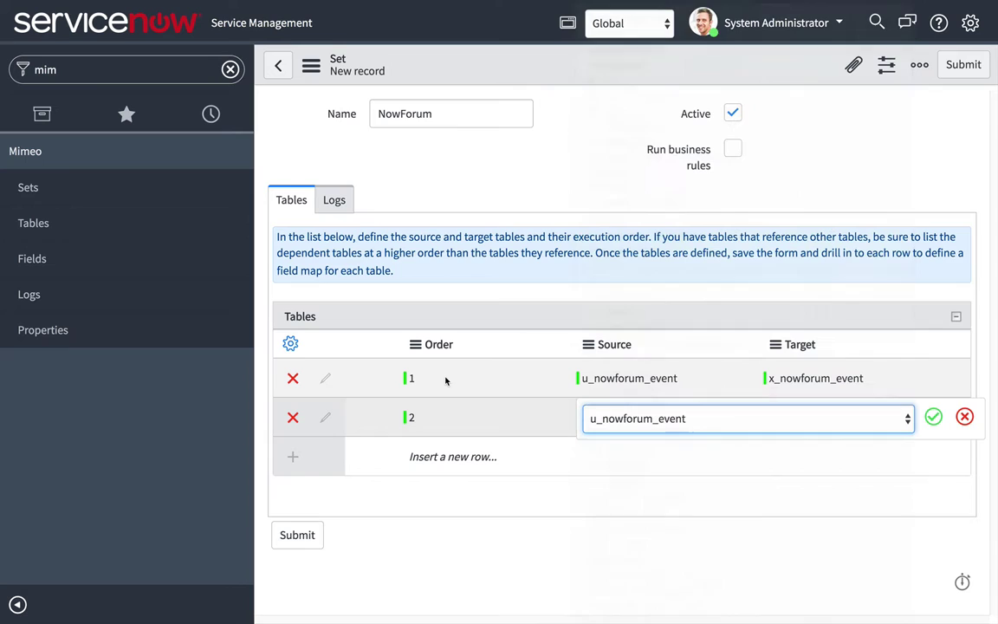
key(Return)
key(Right)
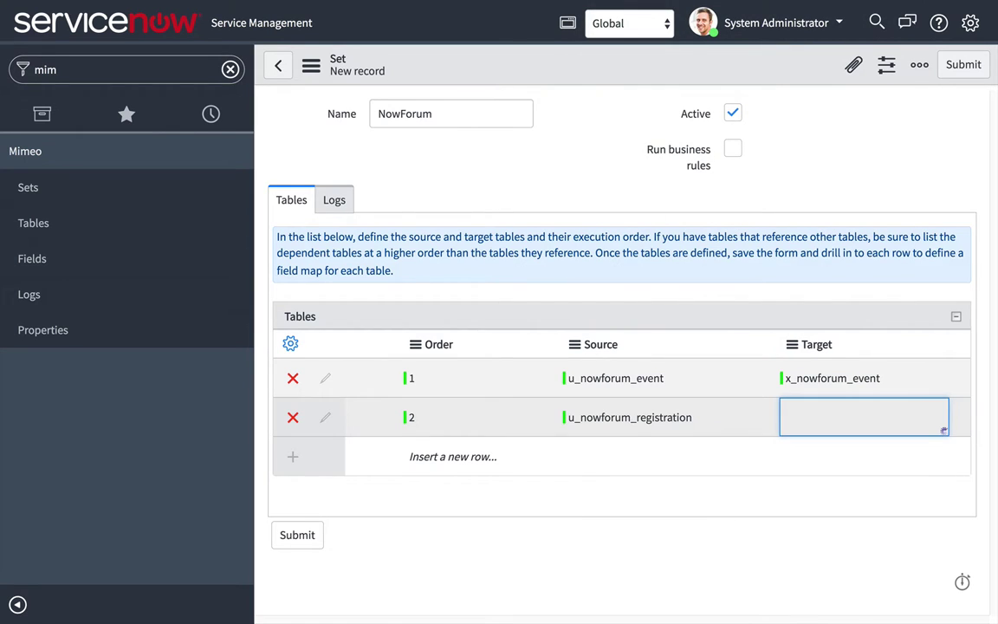
key(Down)
key(Return)
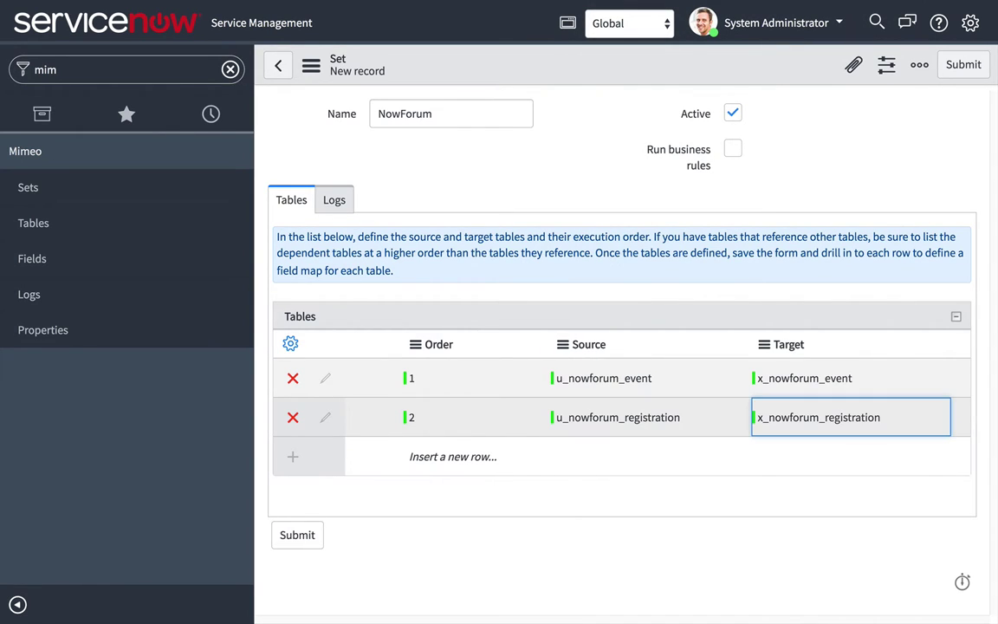
Step: Save the NowForum set while staying on its form, and collapse the application navigator
right_click(476, 67)
click(506, 76)
click(18, 604)
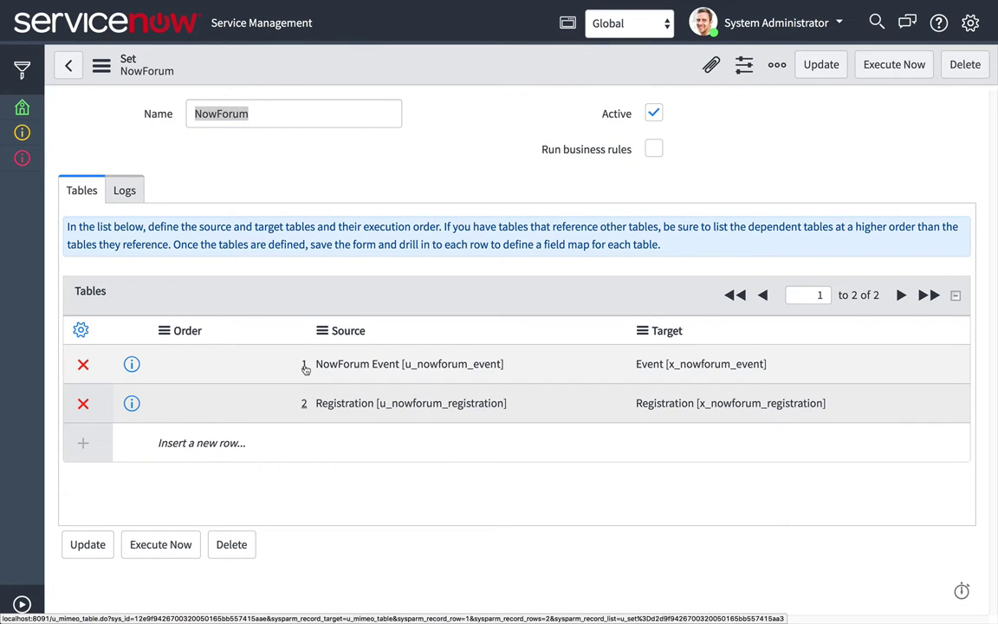
Step: Auto map the matching fields of the u_nowforum_event to x_nowforum_event table map and review the field mappings
click(304, 366)
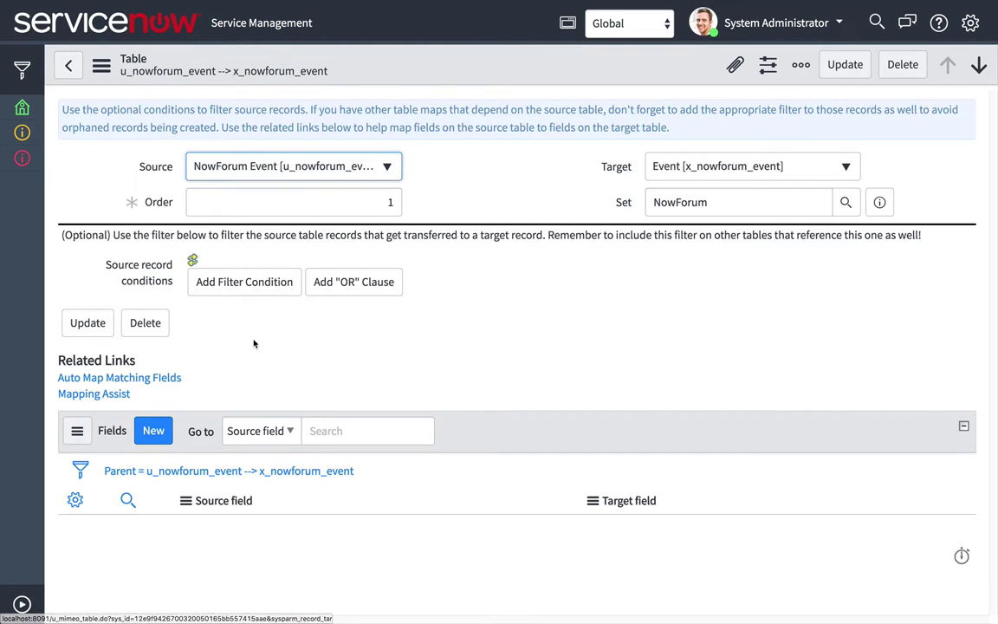
click(152, 420)
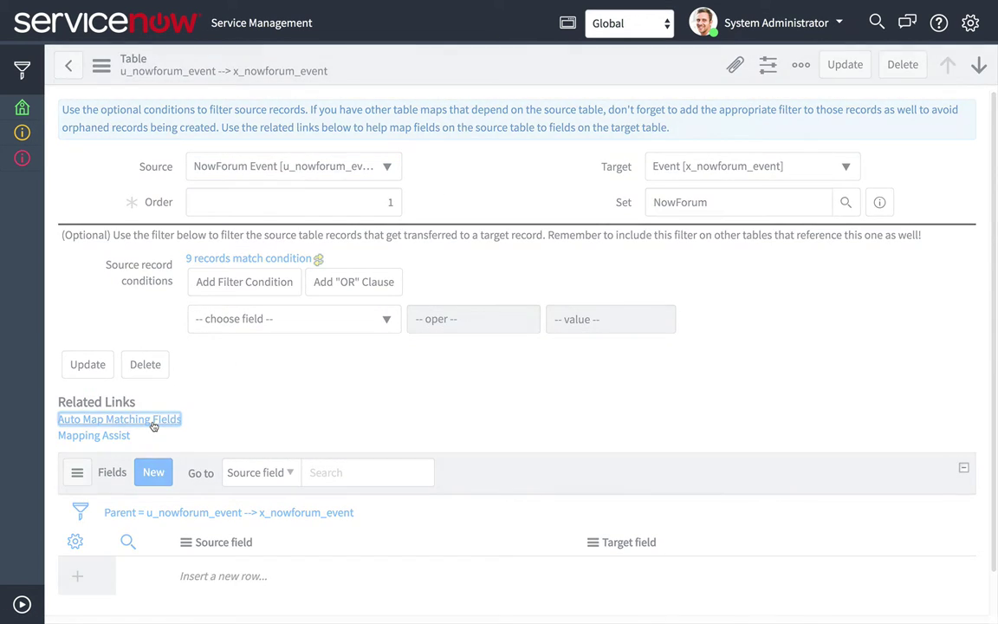
scroll(278, 414, down, 3)
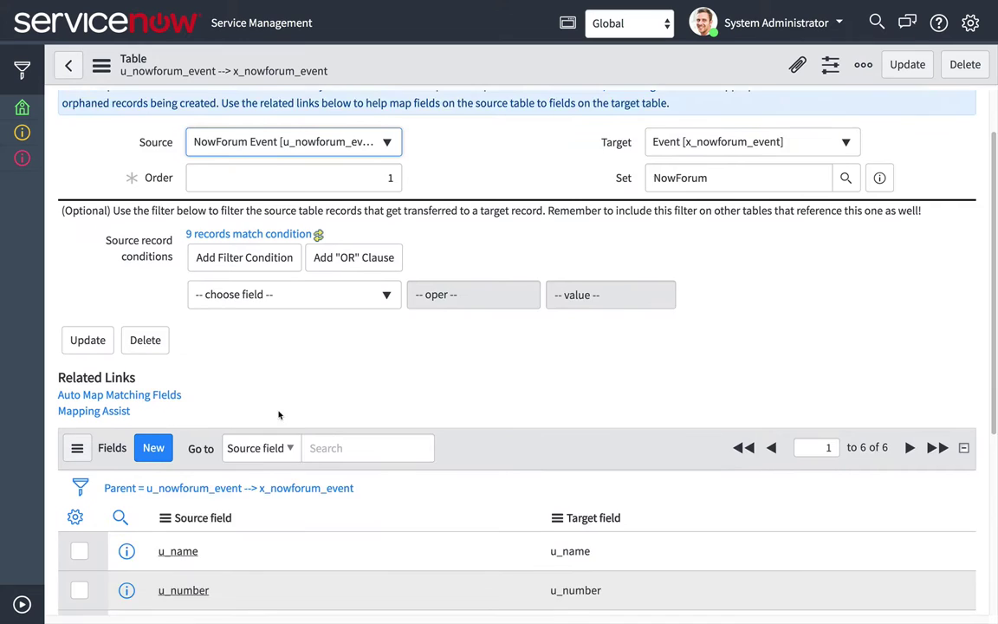
scroll(278, 414, down, 2)
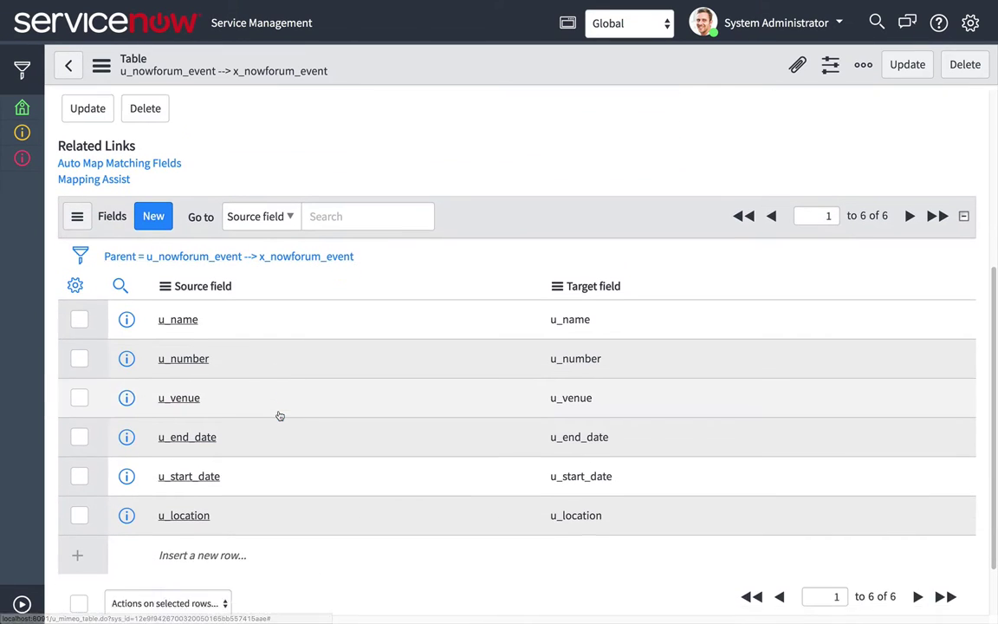
scroll(278, 415, up, 3)
scroll(278, 417, up, 1)
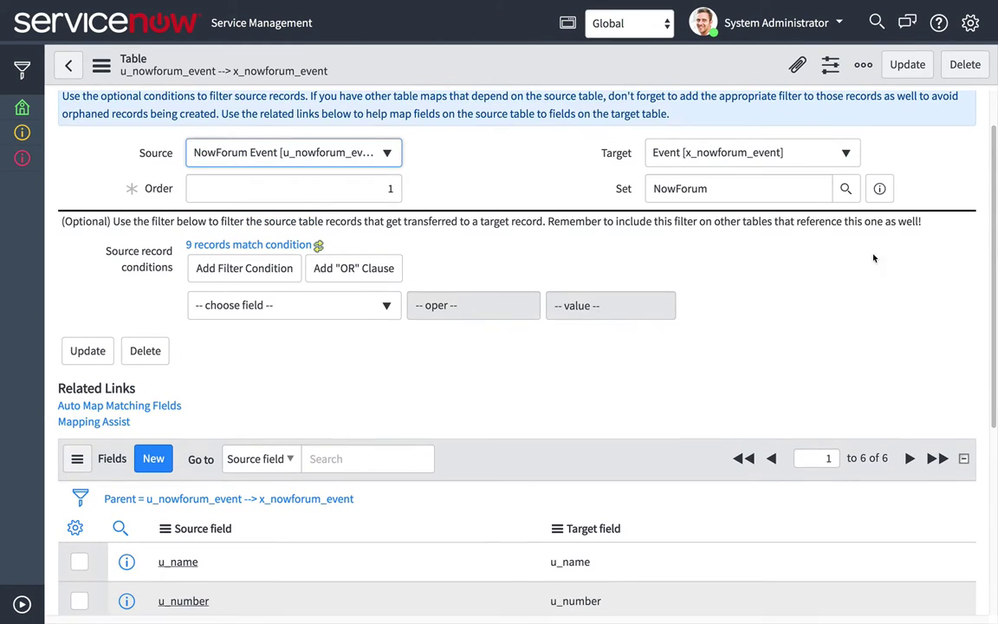
Step: Return to the NowForum set and open Mapping Assist for the u_nowforum_registration to x_nowforum_registration table map
click(879, 189)
click(880, 190)
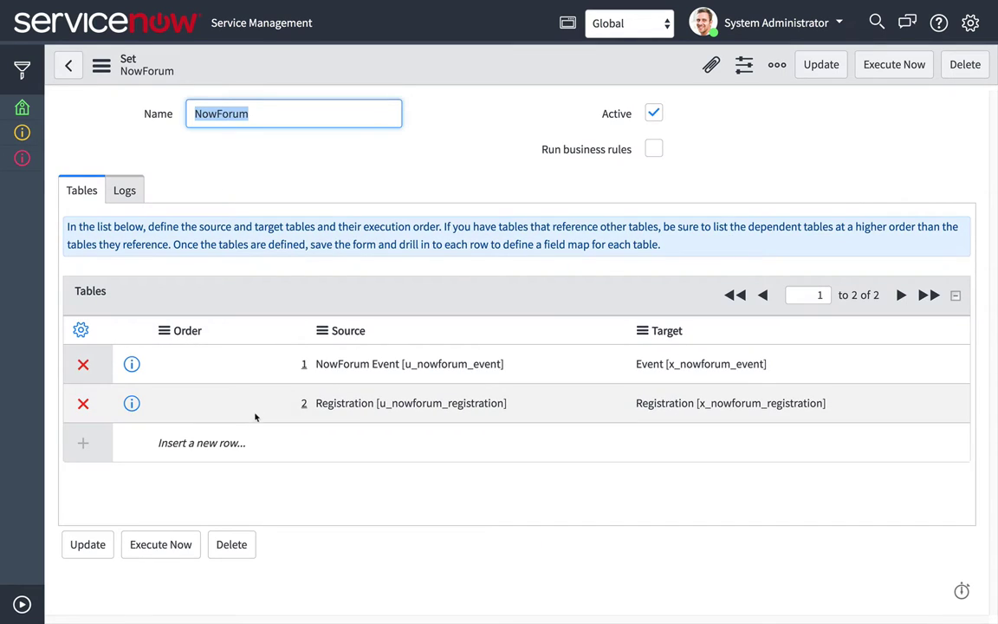
click(304, 405)
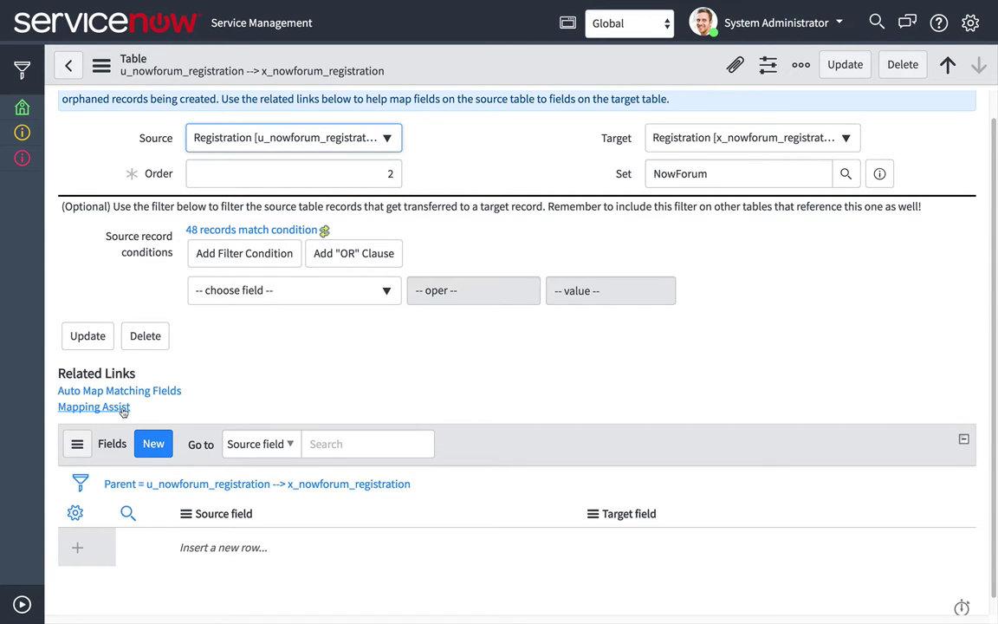
click(123, 407)
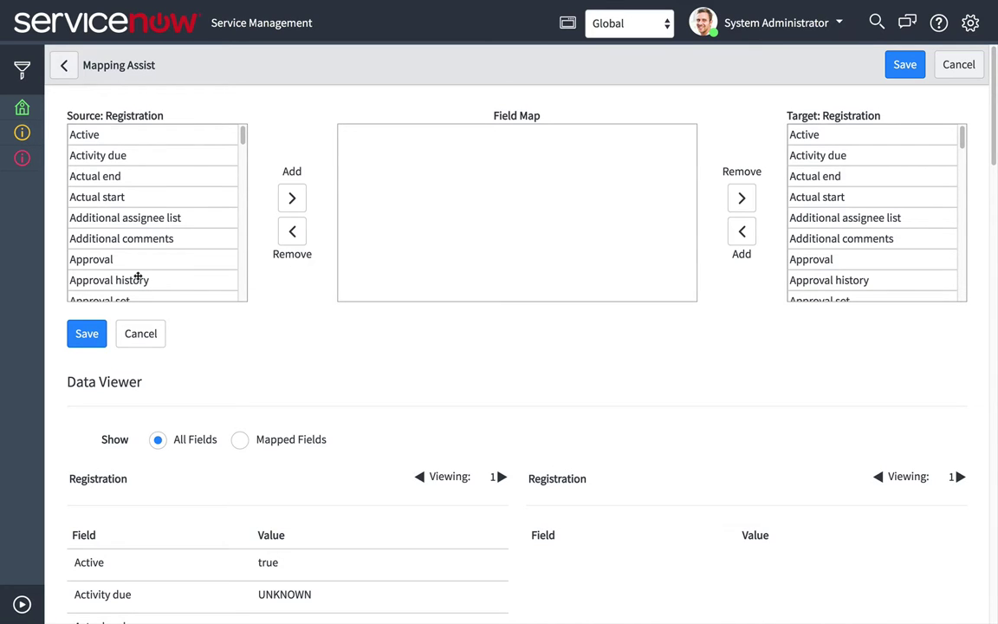
Step: Add the source Registration fields Attendee, Checked in, Event, Number and State to the field map
scroll(173, 269, down, 3)
double_click(167, 244)
double_click(161, 251)
scroll(182, 252, down, 5)
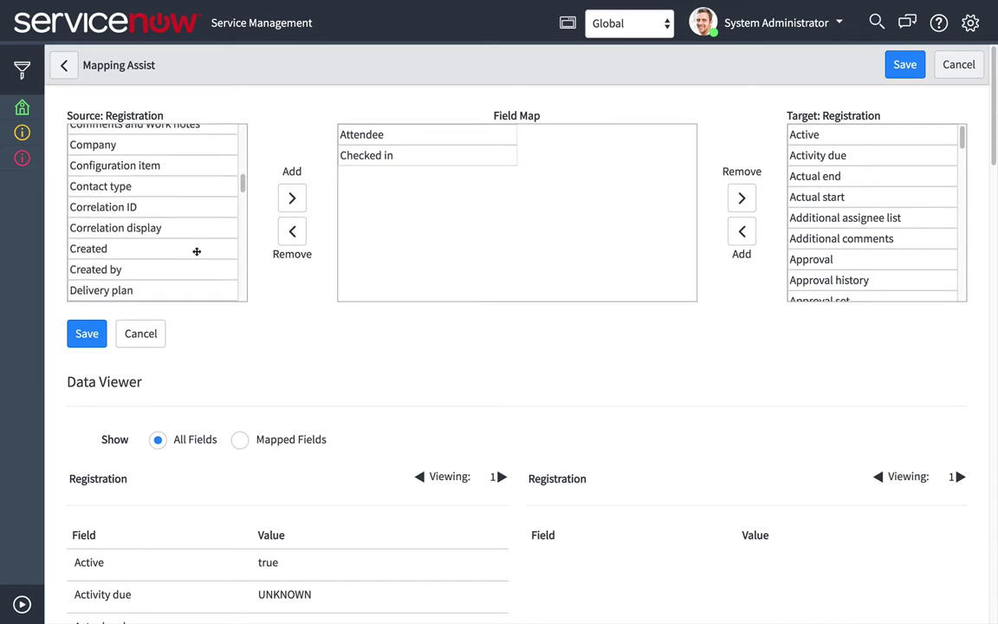
scroll(196, 251, down, 2)
double_click(200, 213)
scroll(137, 276, down, 3)
double_click(138, 271)
scroll(163, 258, down, 4)
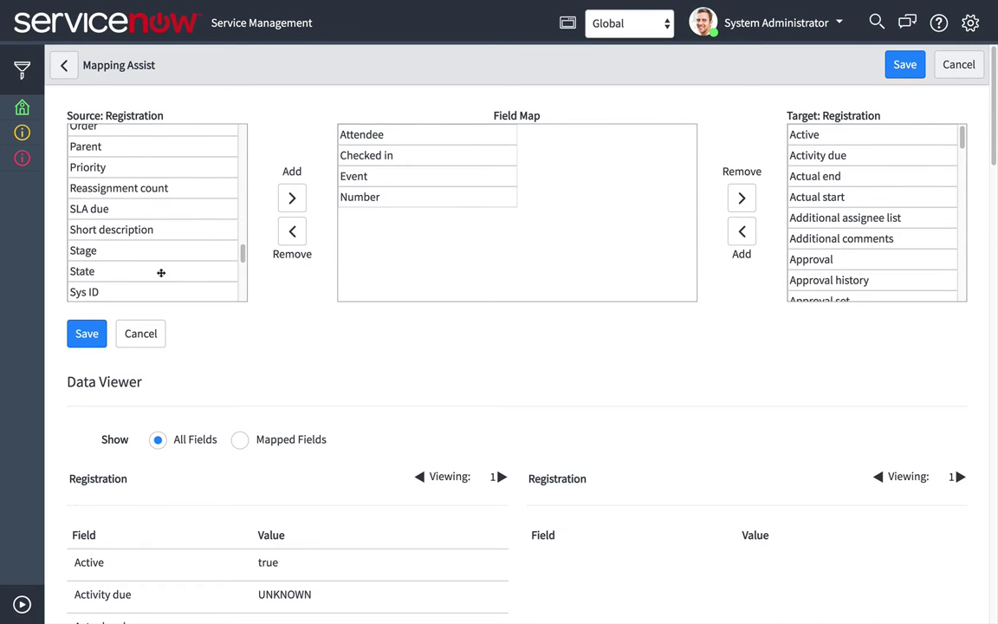
double_click(160, 272)
scroll(798, 258, down, 3)
Step: Pair them with the target Registration fields Attendee, Checked in, Event, Number and State, and save the field map
double_click(825, 176)
double_click(823, 216)
scroll(824, 253, down, 5)
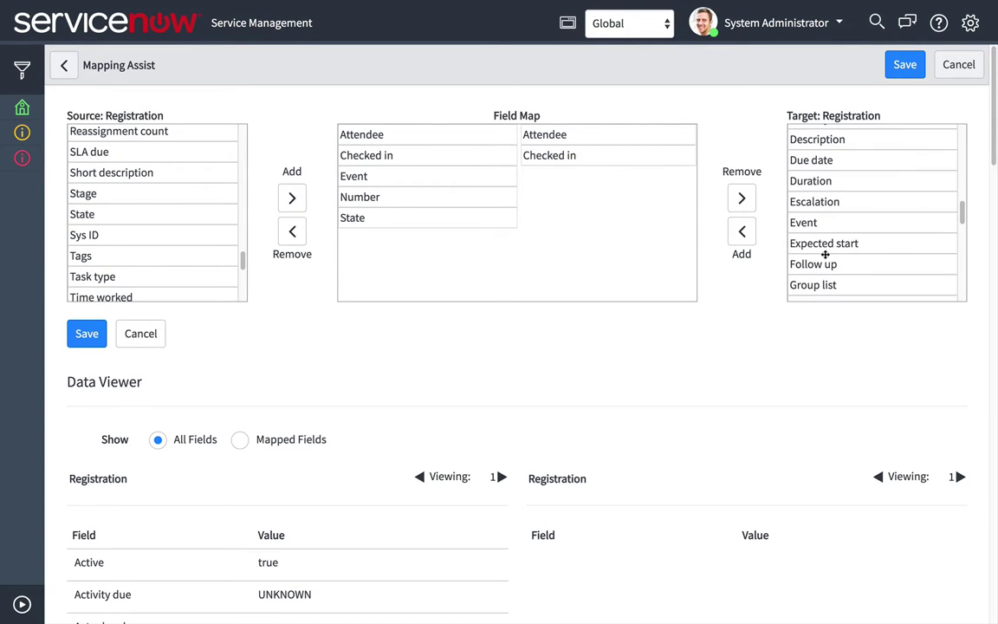
double_click(805, 216)
scroll(810, 251, down, 4)
double_click(810, 247)
scroll(819, 260, down, 4)
double_click(794, 227)
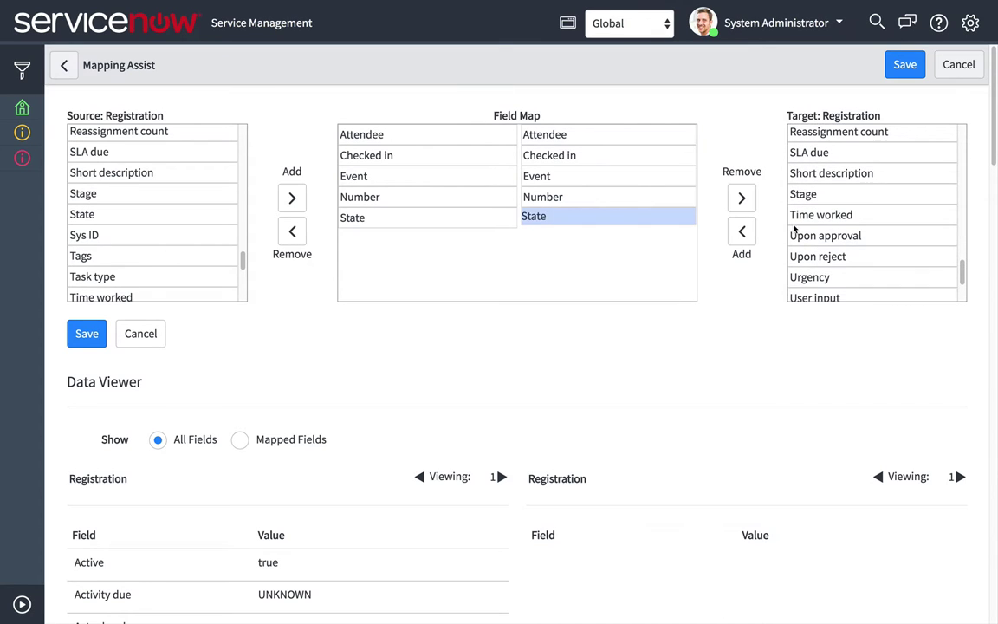
click(84, 338)
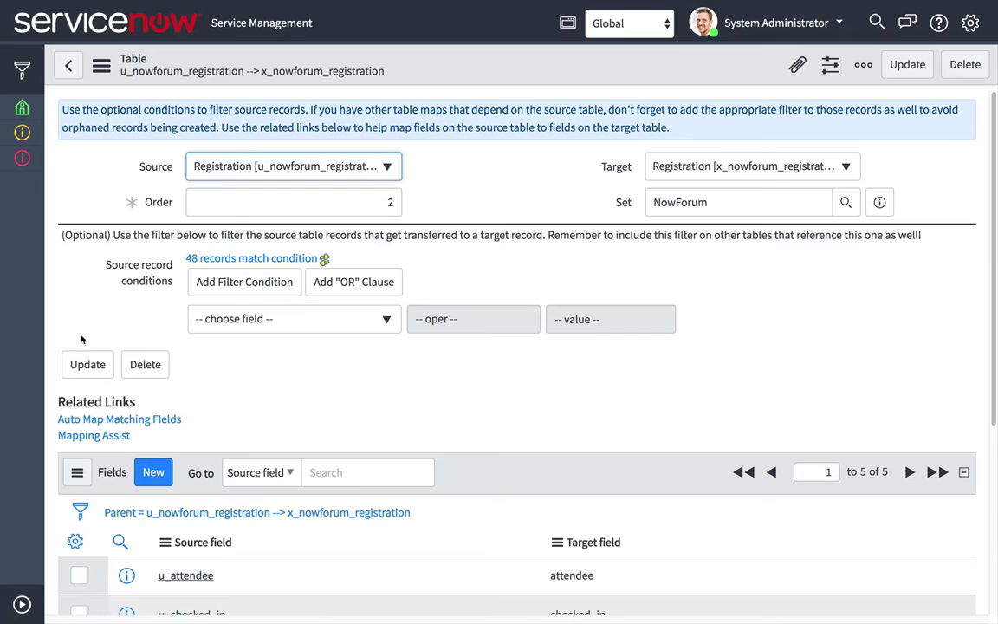
Step: Return to the NowForum set, execute it and look through its log entries
click(879, 202)
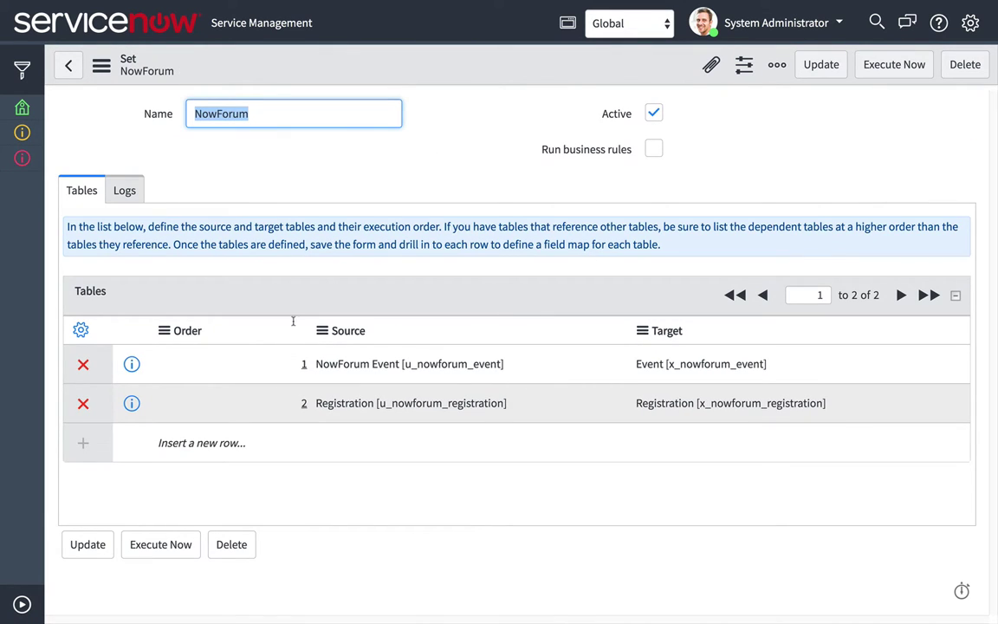
click(180, 544)
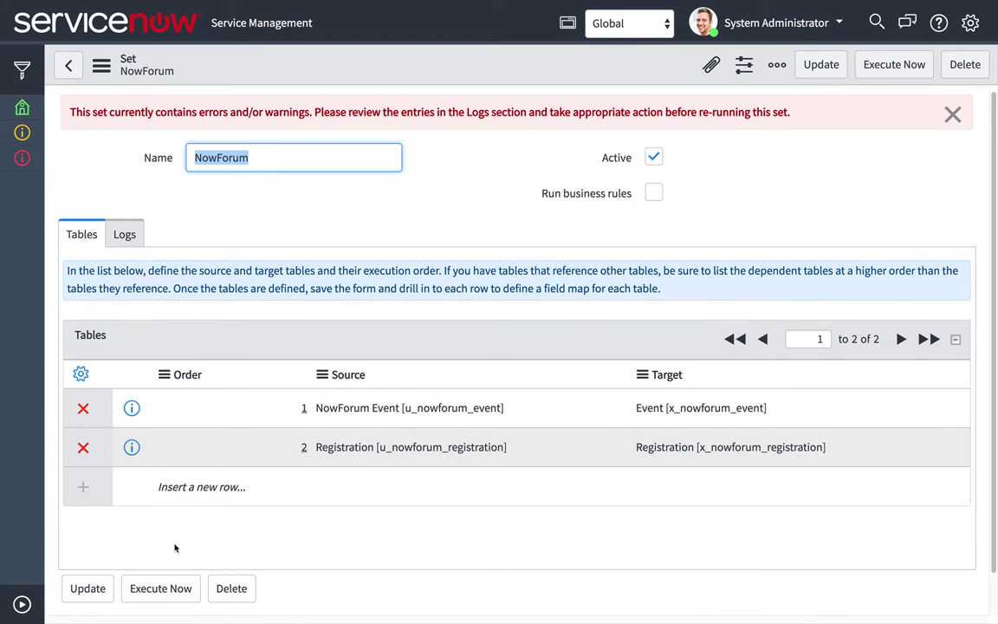
click(138, 233)
scroll(389, 479, down, 3)
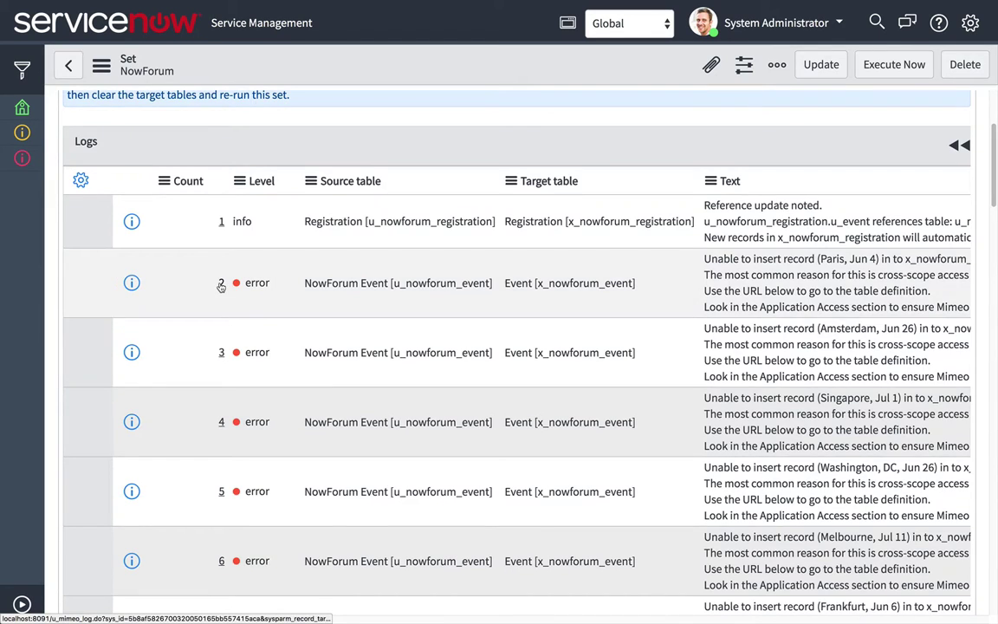
Step: Open the x_nowforum_event table definition from its first error log entry and save it with Can create, Can update and Can delete enabled
click(220, 284)
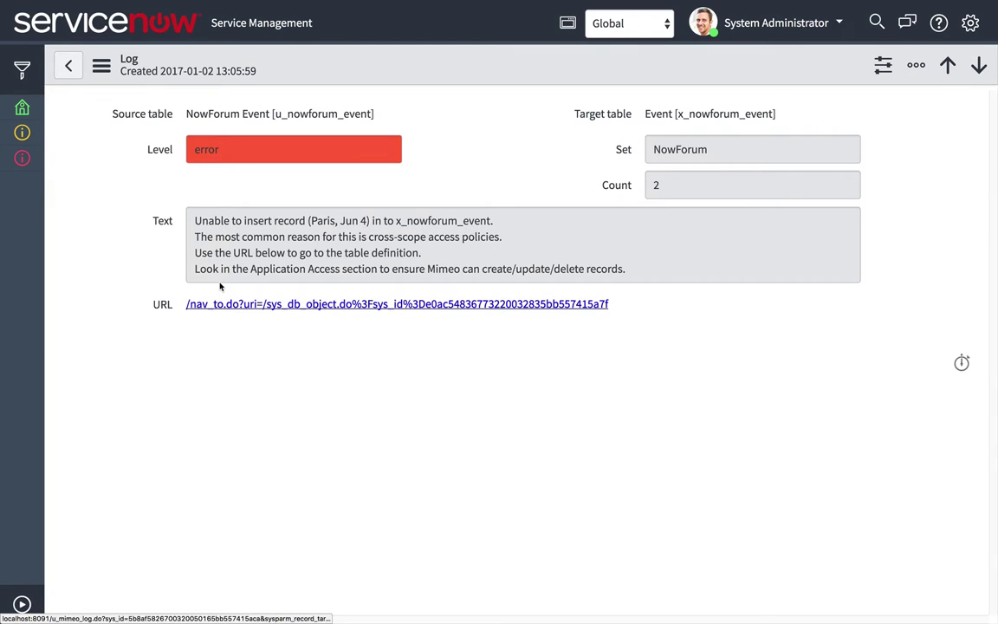
click(293, 304)
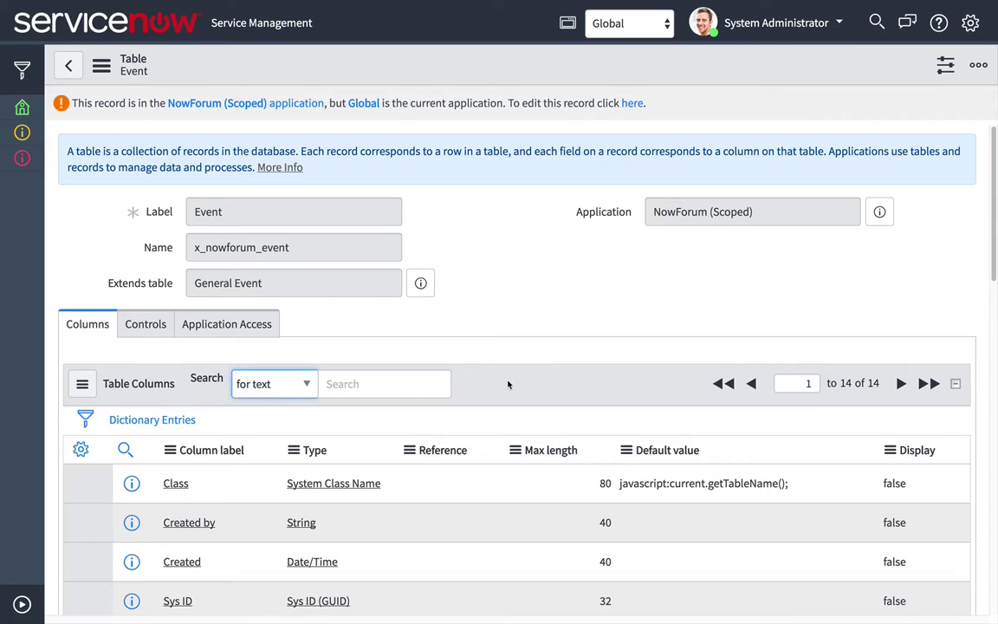
click(229, 326)
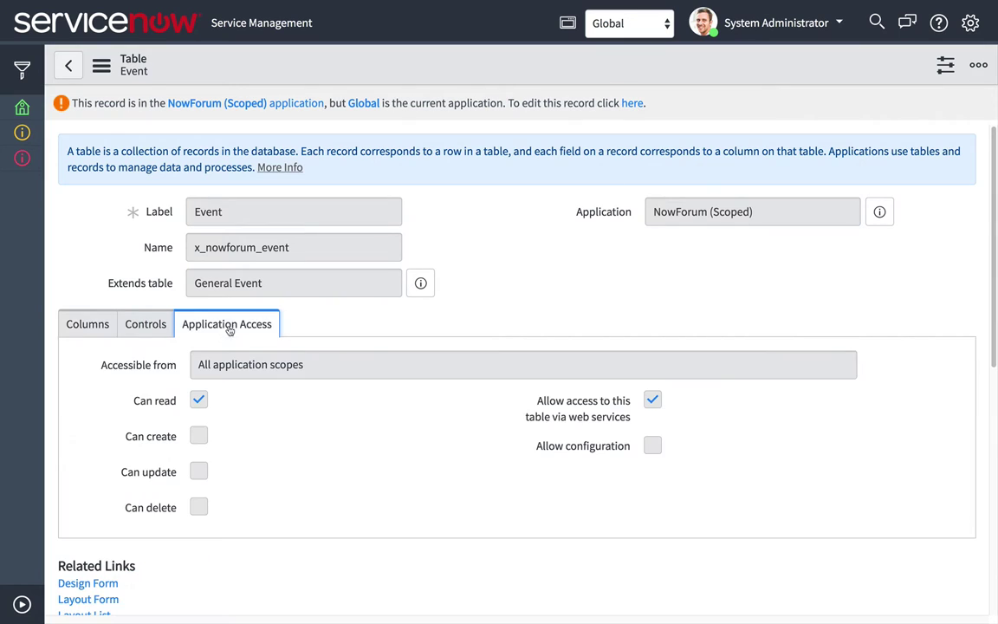
click(634, 102)
click(198, 436)
click(198, 472)
click(199, 506)
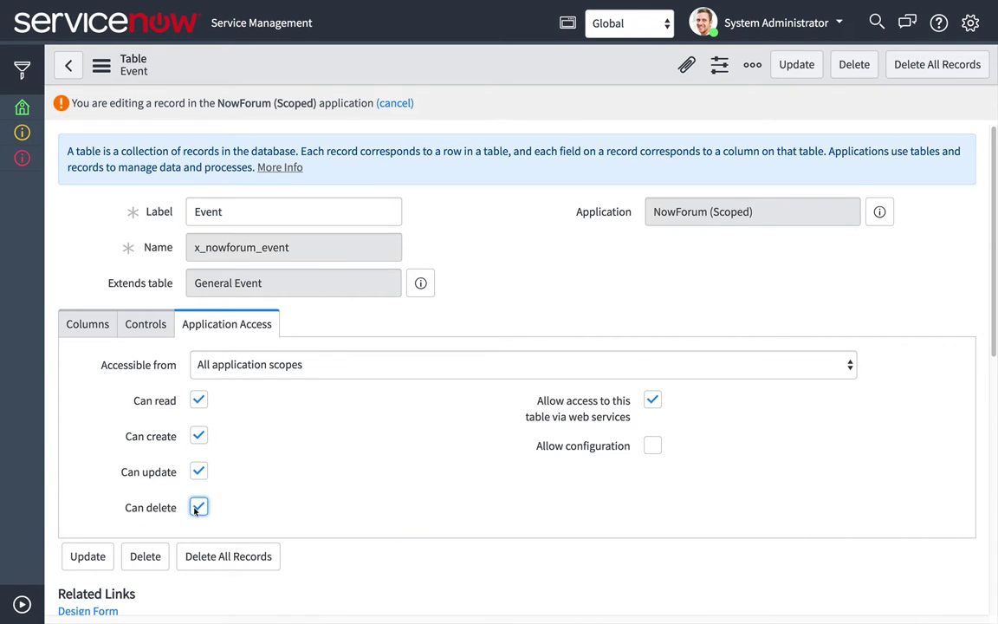
click(88, 556)
Step: Open the x_nowforum_registration table definition from the set's first Registration error log, and save it with Can create, Can update and Can delete enabled
click(69, 68)
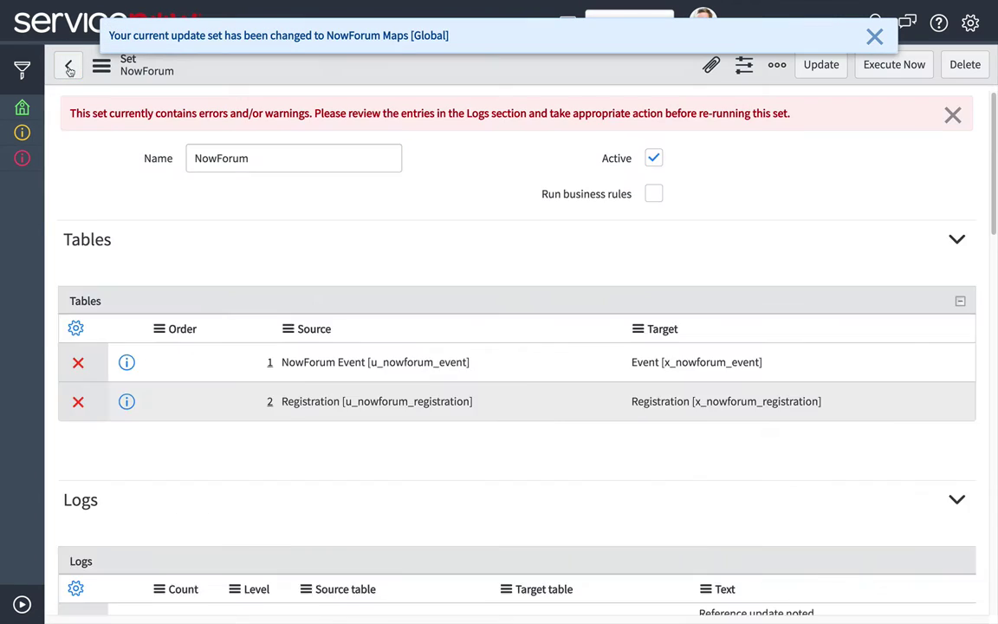
scroll(430, 299, down, 8)
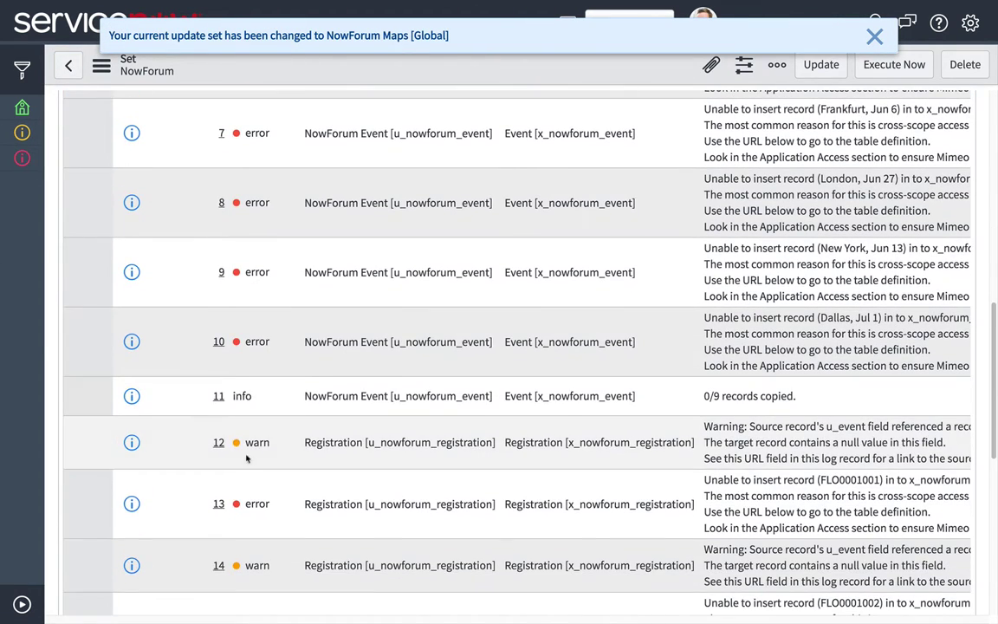
click(218, 503)
click(261, 300)
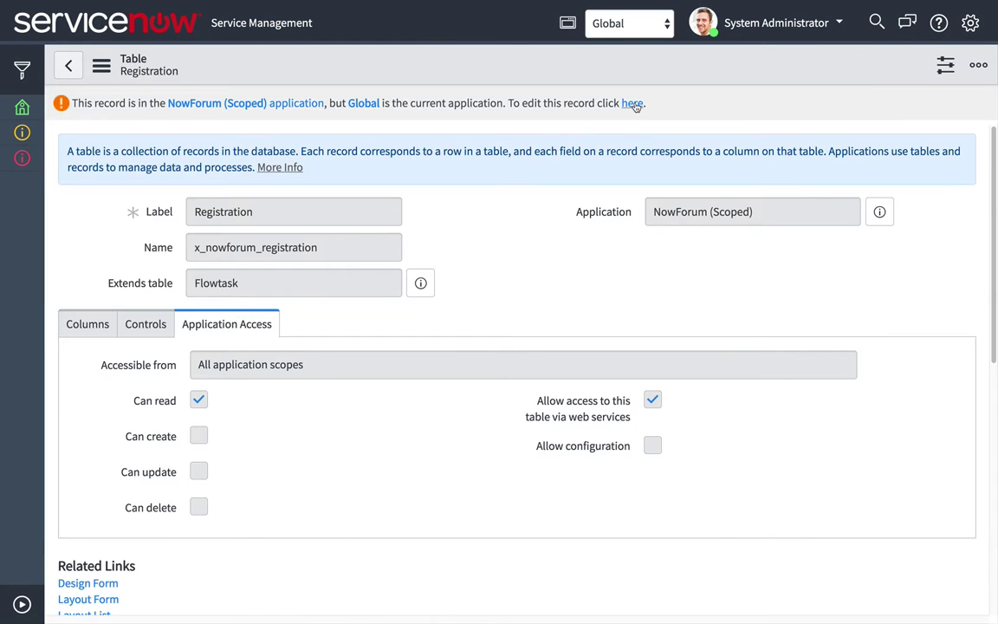
click(630, 101)
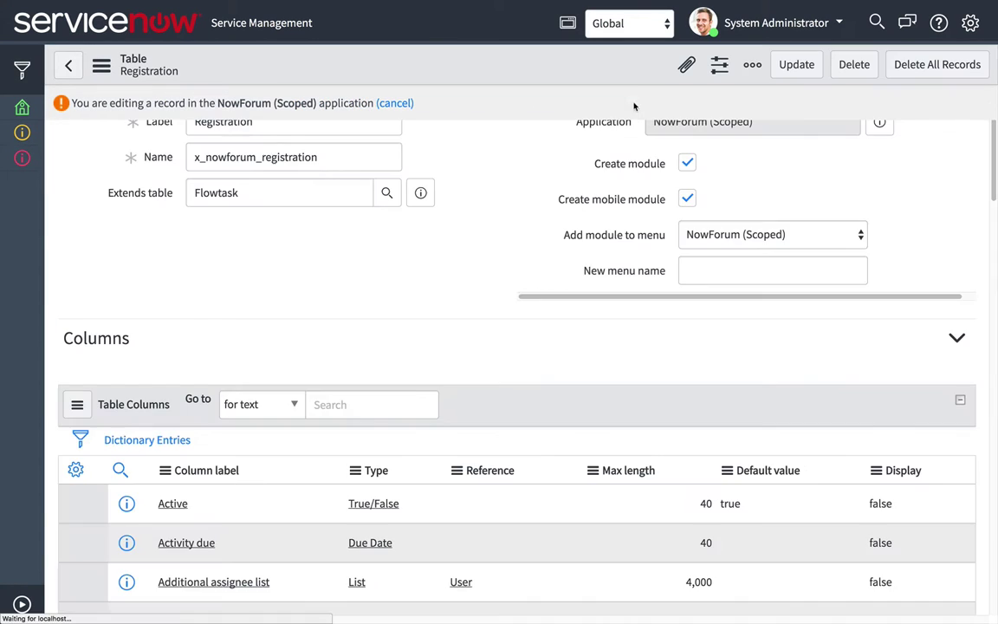
click(199, 436)
click(198, 472)
click(199, 507)
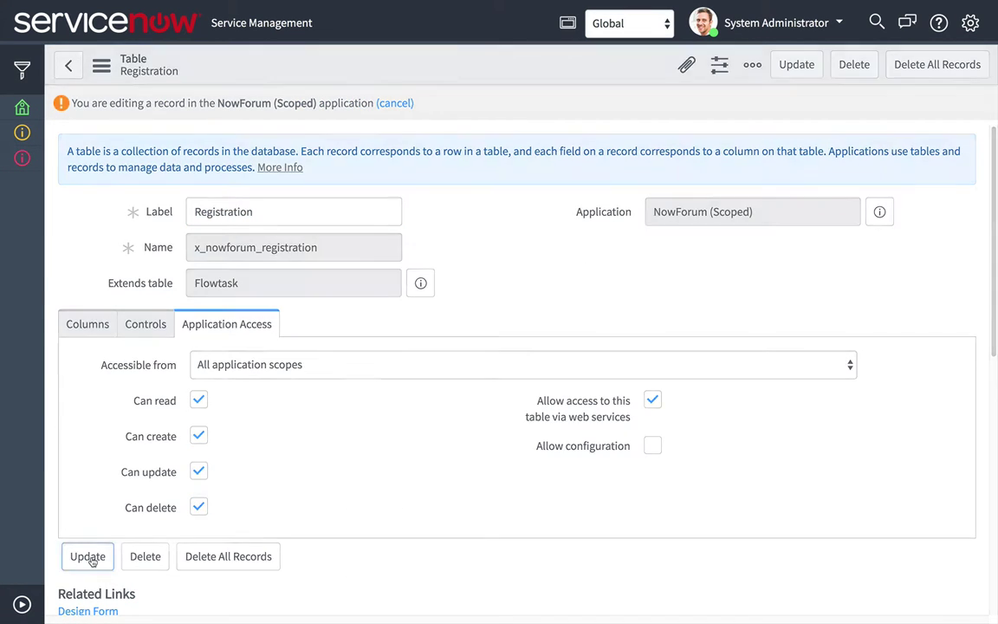
click(88, 556)
Step: Return to the NowForum set and clear its target tables
click(69, 65)
right_click(411, 70)
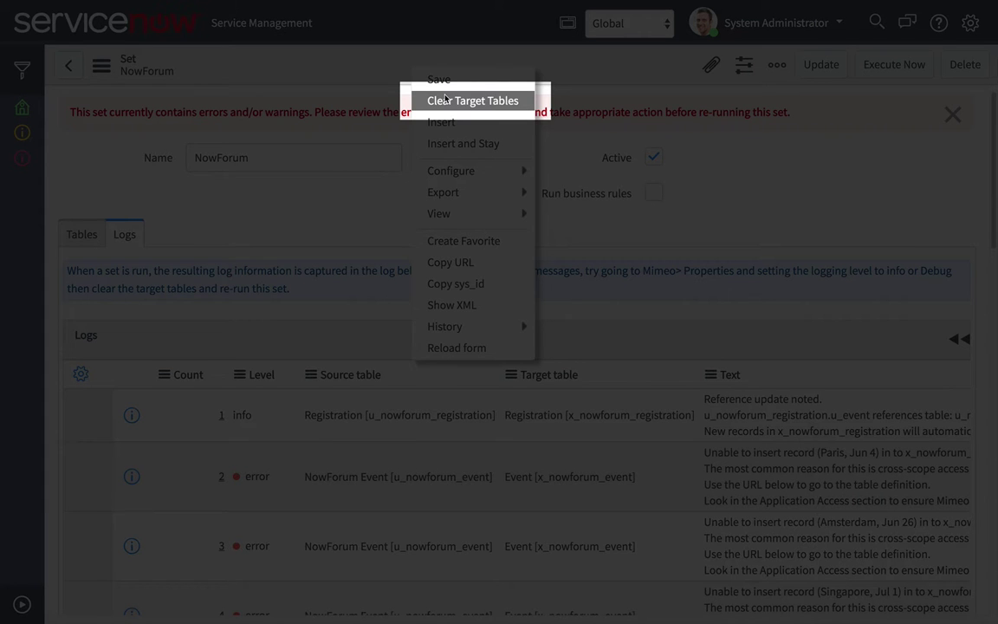
click(448, 102)
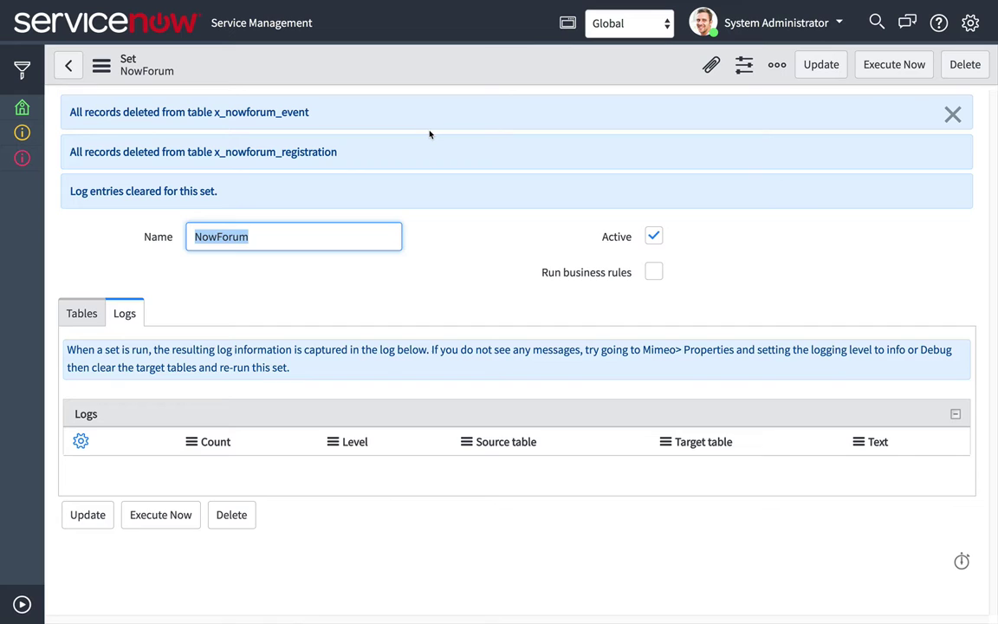
Step: Execute the NowForum set again and sort its log entries by Count in ascending order
click(173, 516)
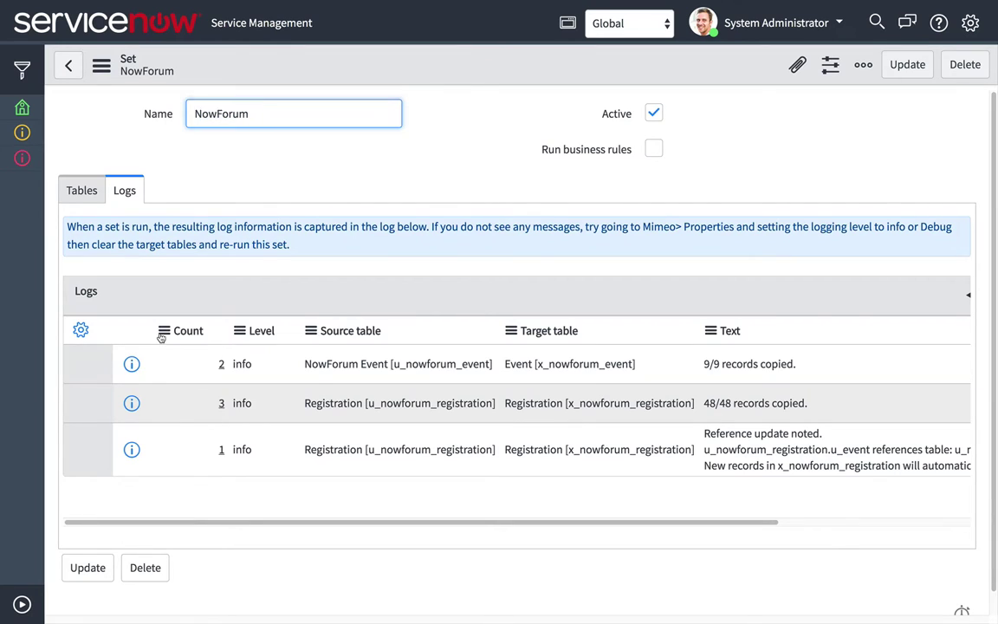
click(164, 330)
click(178, 345)
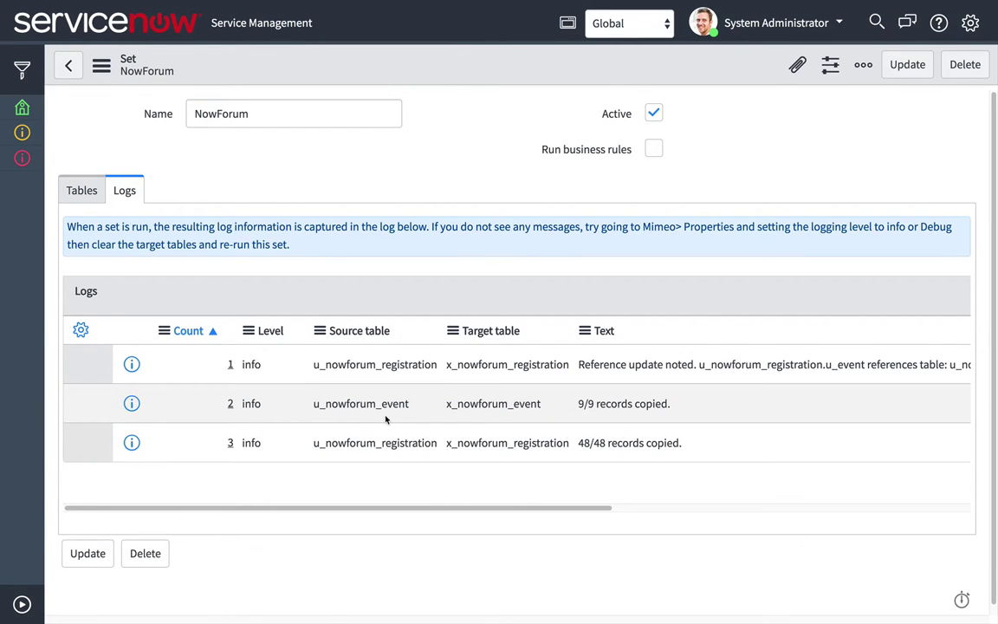
Step: Find Local Update Sets by filtering for "local up", open the NowForum Maps update set and review its captured customer updates
click(22, 69)
text(local up)
click(60, 188)
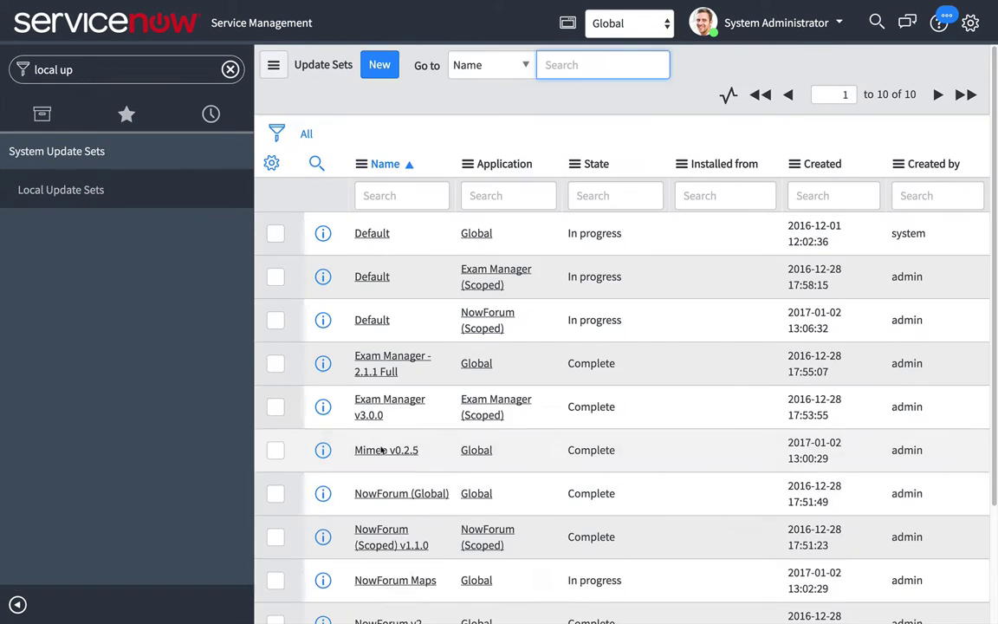
click(379, 583)
scroll(406, 581, down, 10)
scroll(406, 581, down, 1)
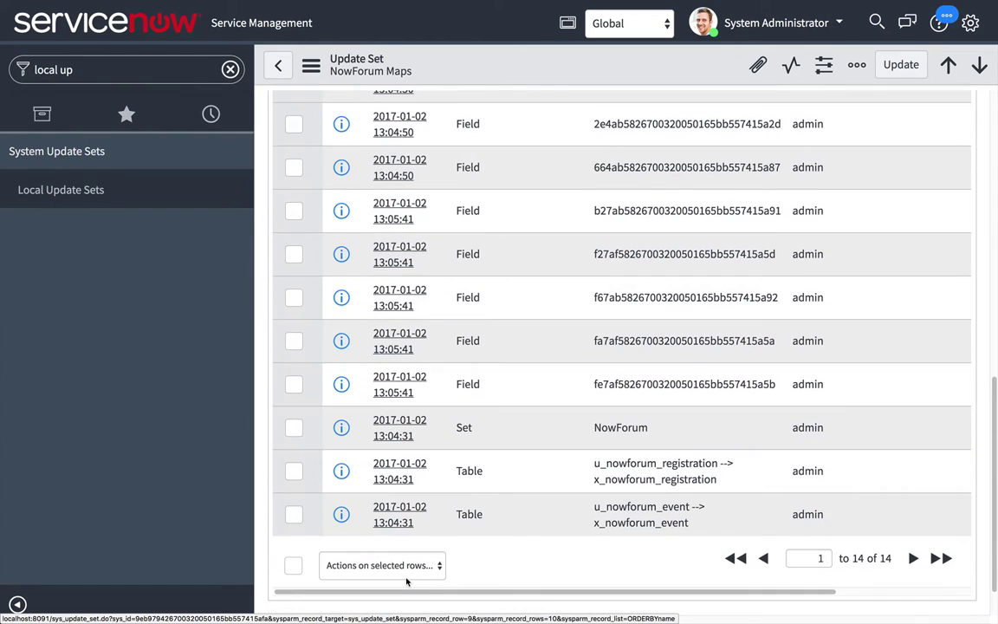
scroll(406, 581, up, 10)
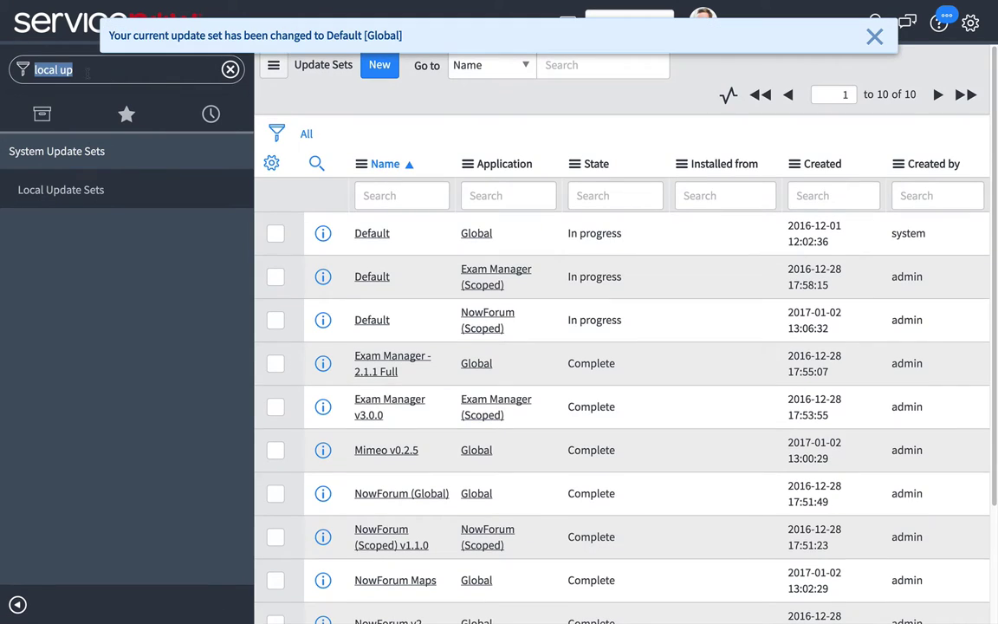
Step: Filter the navigator for "nowforum (", open the scoped event London, Jun 27 and review its related registrations
text(nowforum ()
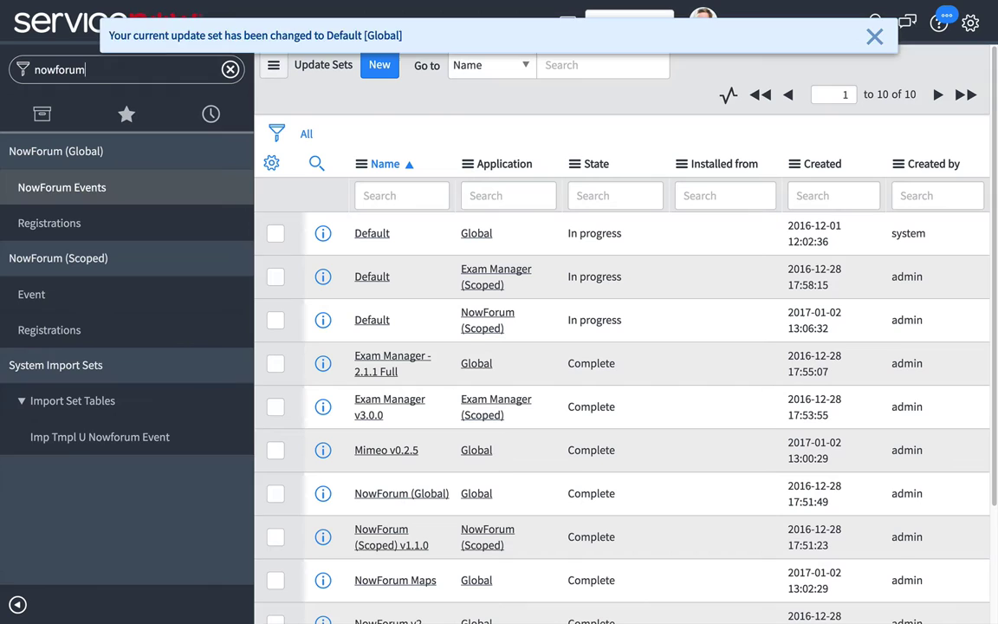
click(31, 293)
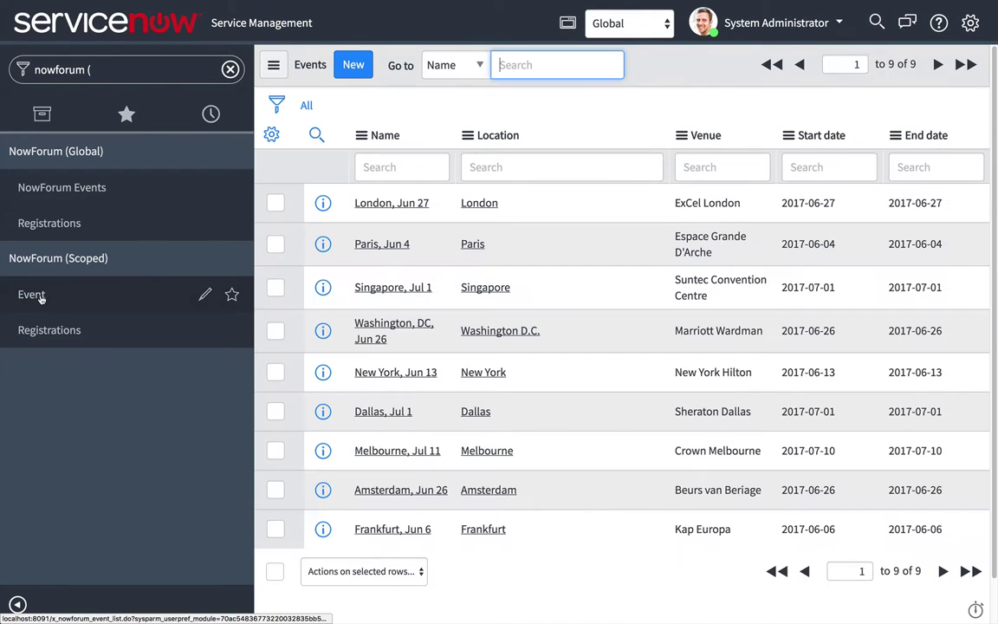
click(384, 205)
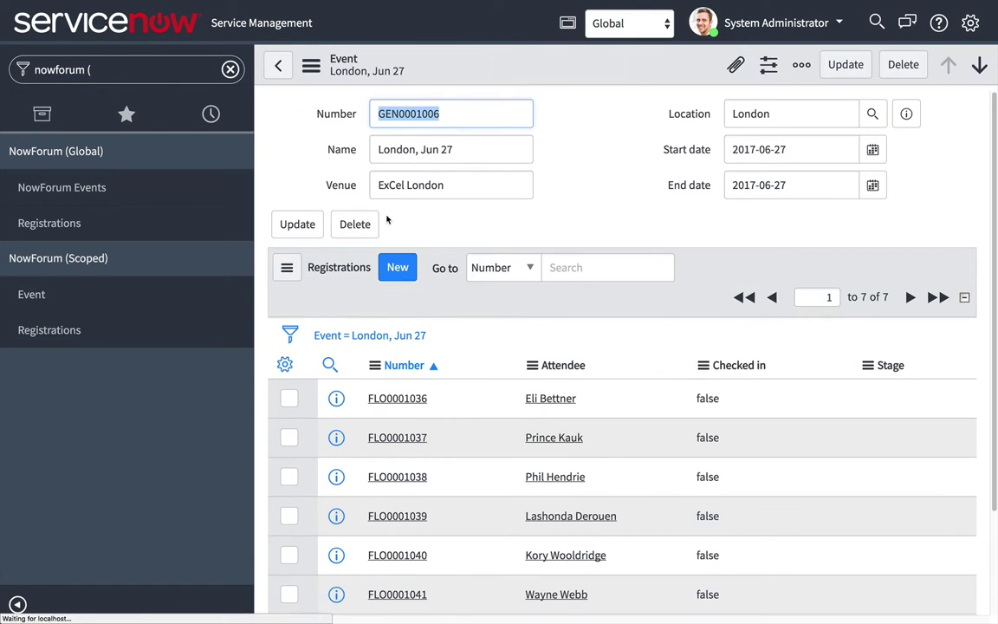
scroll(413, 519, down, 1)
scroll(413, 520, down, 2)
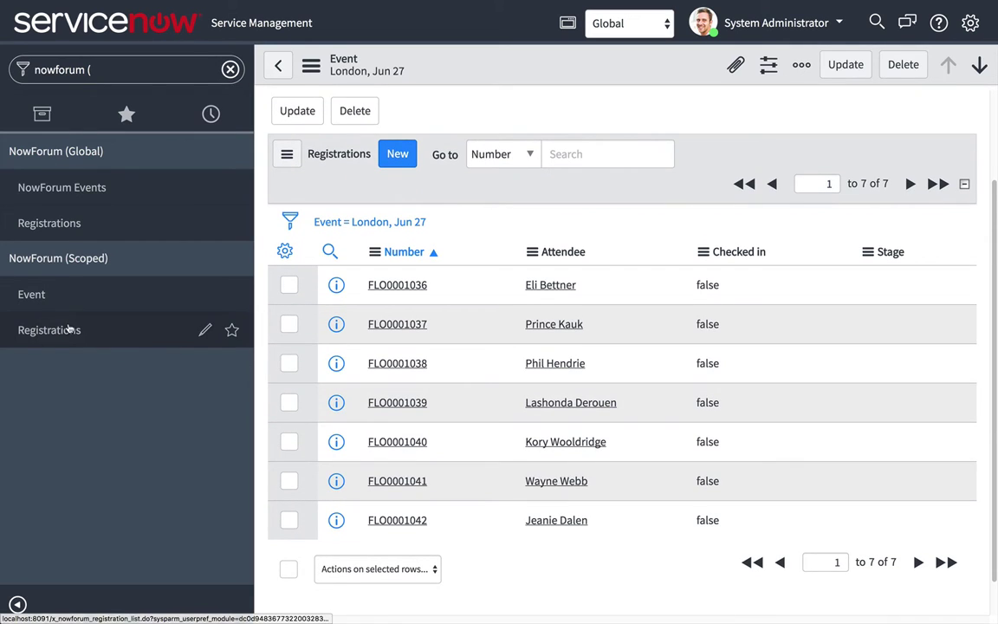
Step: Open the scoped Registrations list, follow a registration to its Dallas, Jul 1 event and review the related registrations
click(70, 327)
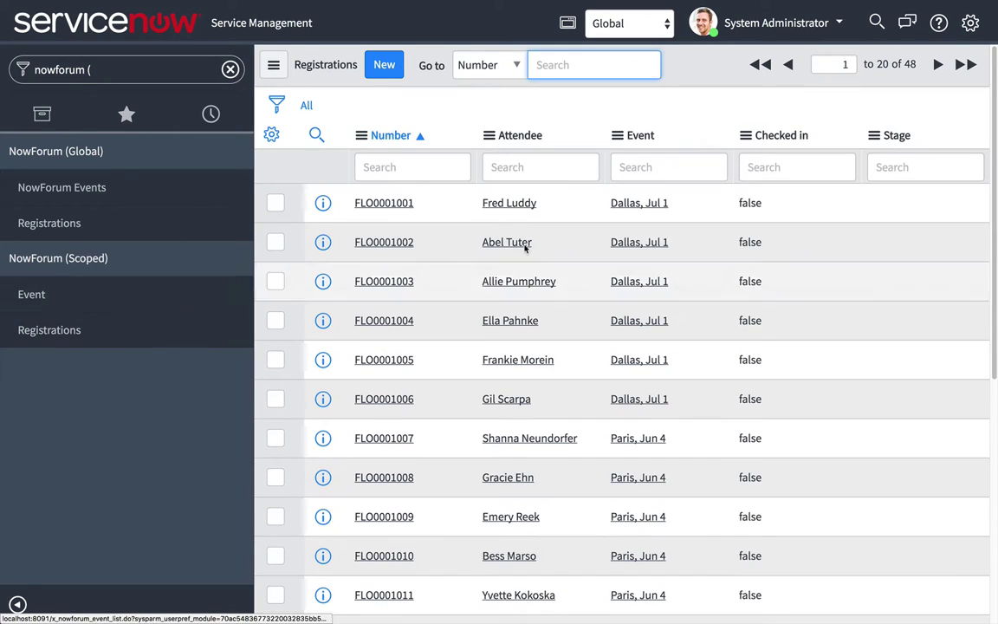
click(639, 203)
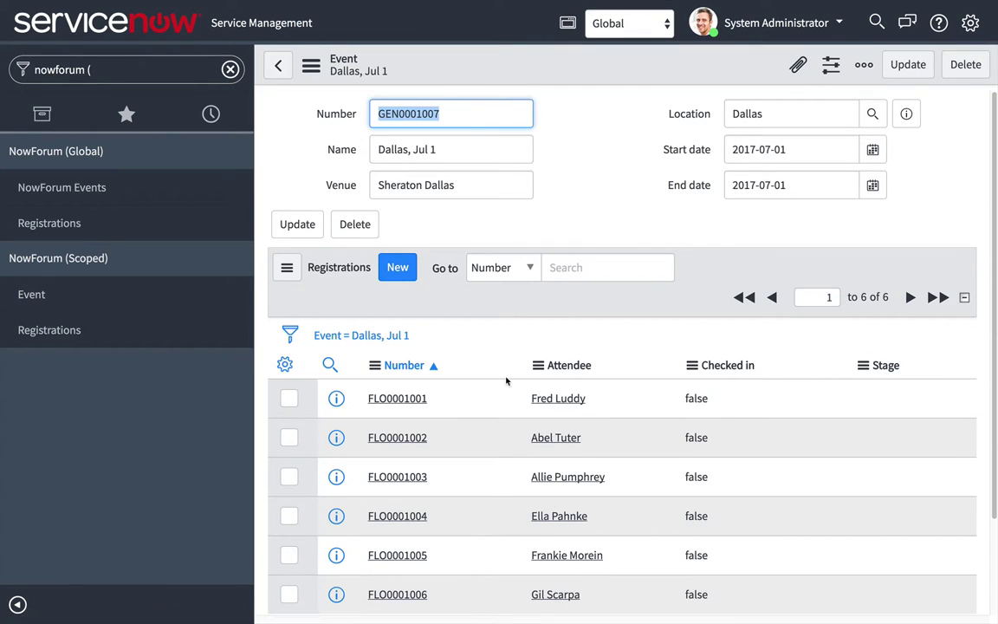
scroll(507, 381, down, 1)
scroll(506, 381, down, 2)
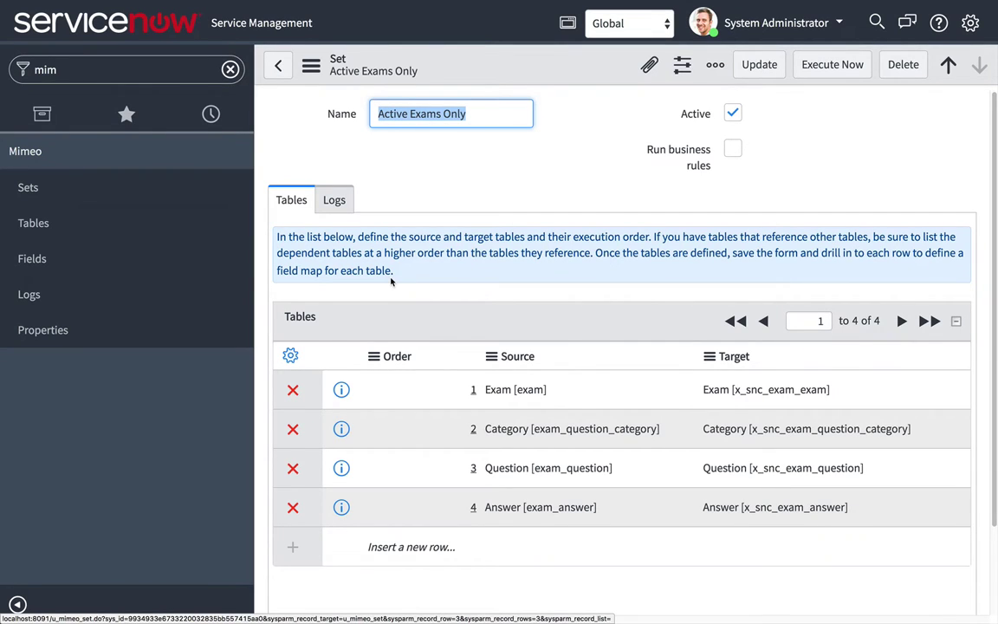
Step: Examine the source record conditions of the Exam and Category table maps in the Active Exams Only set
scroll(391, 282, down, 2)
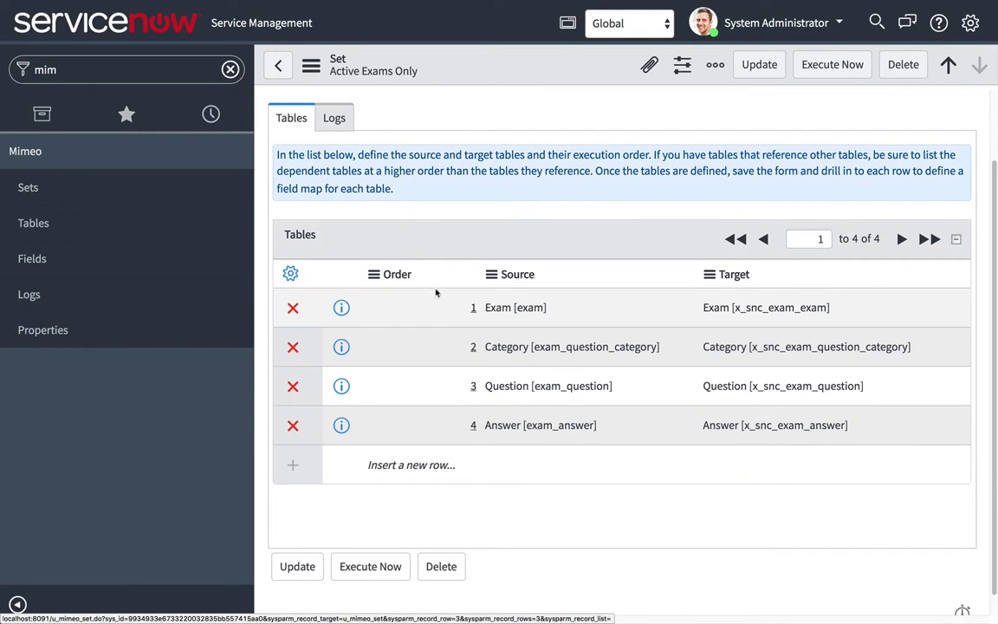
click(473, 307)
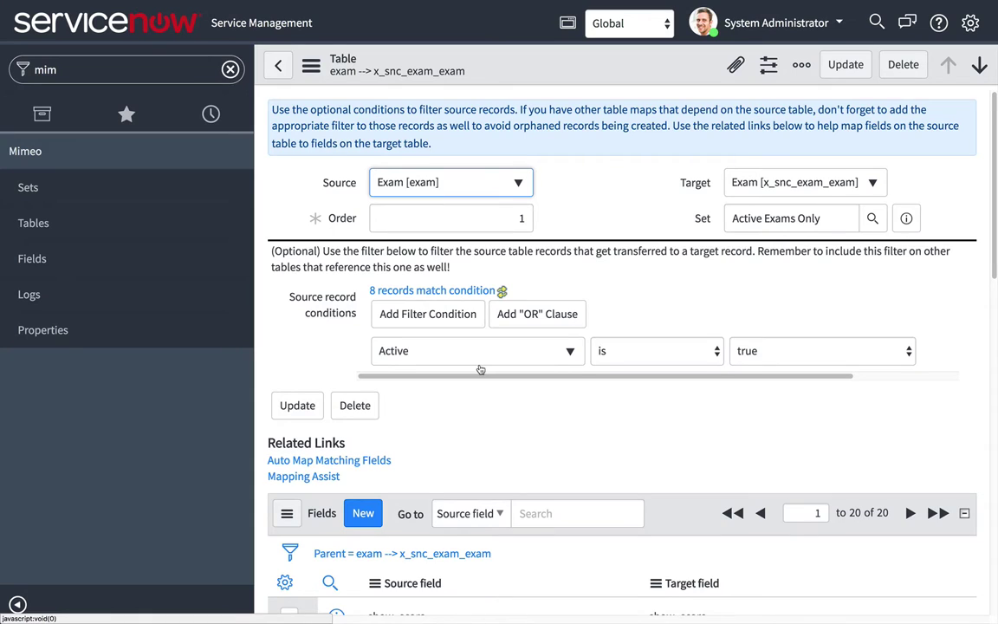
scroll(481, 370, down, 1)
click(278, 65)
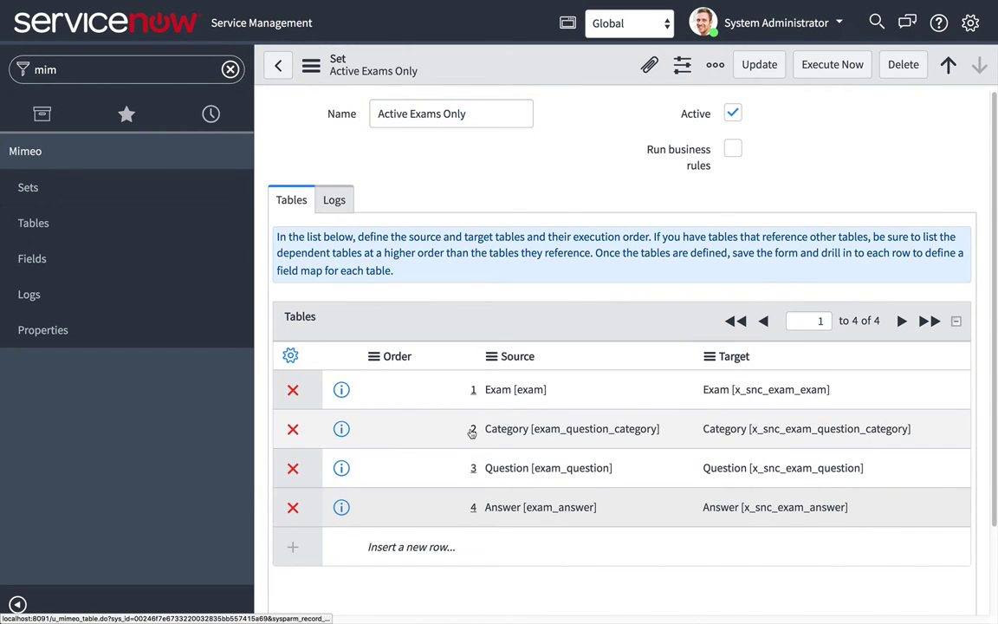
click(472, 431)
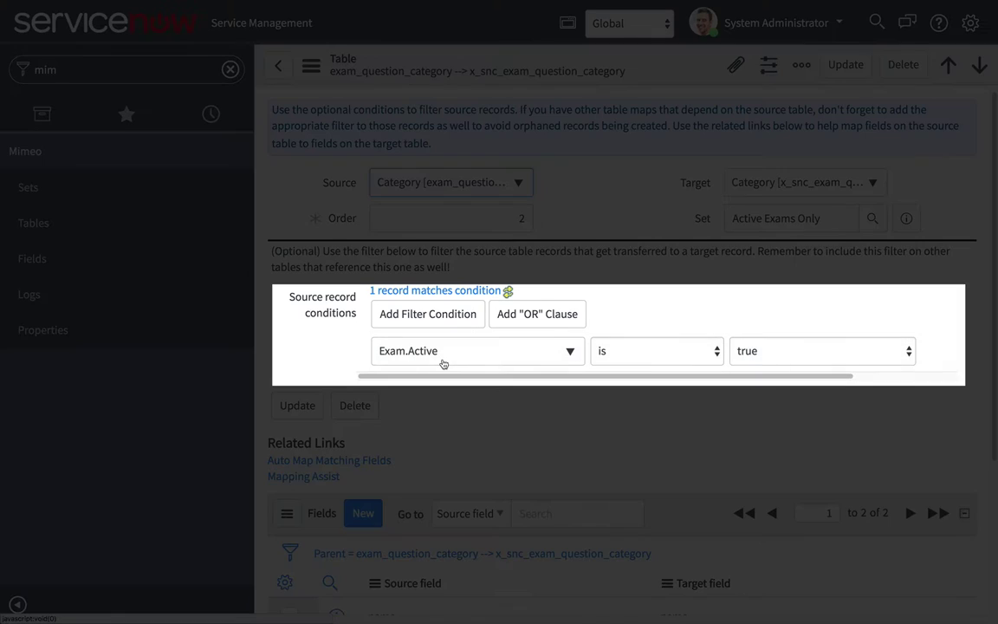
Step: Return to the Active Exams Only set, show its logs and execute the set
click(278, 66)
click(333, 199)
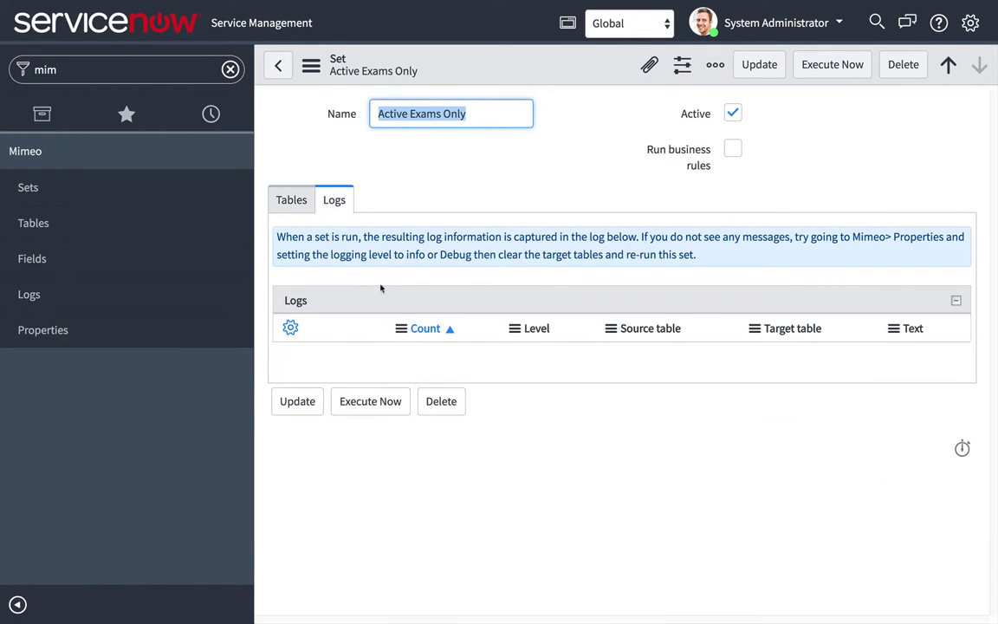
click(373, 400)
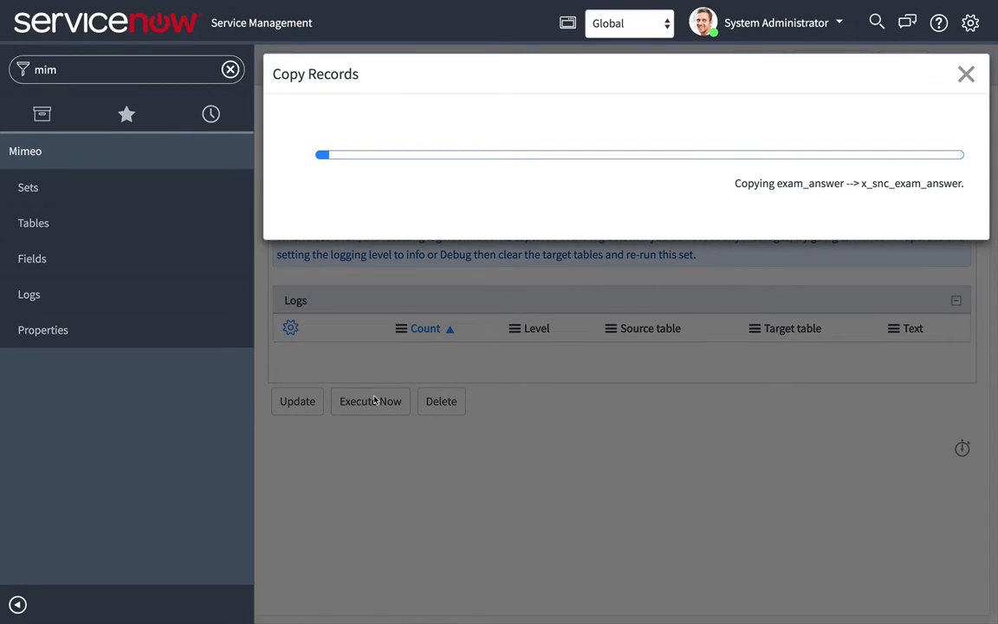
Step: Examine the warn log entry with count 7 for the Question table and follow its URL to the source question
scroll(376, 400, down, 5)
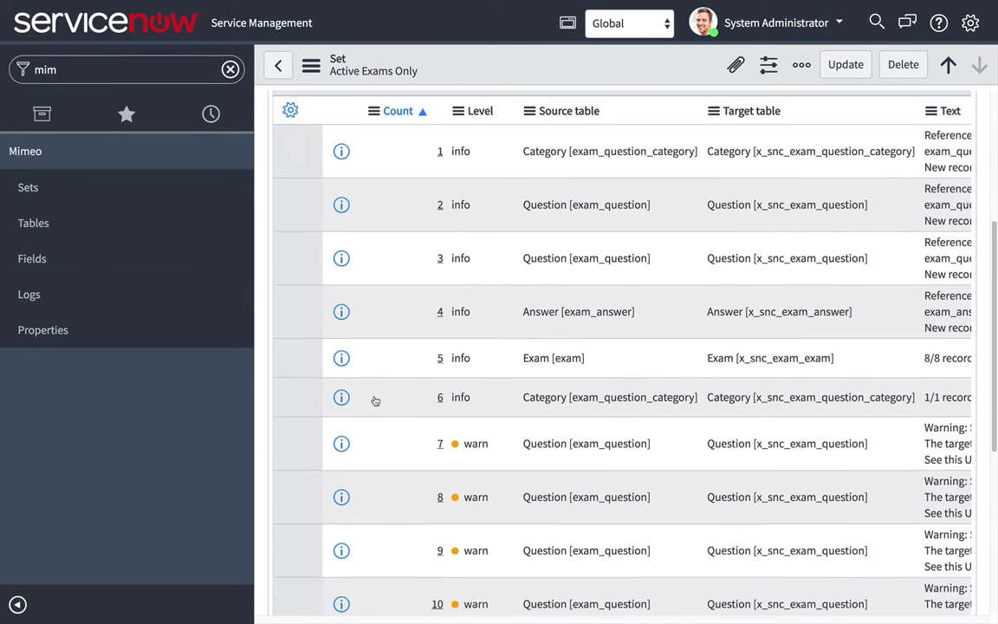
scroll(375, 400, down, 1)
click(438, 357)
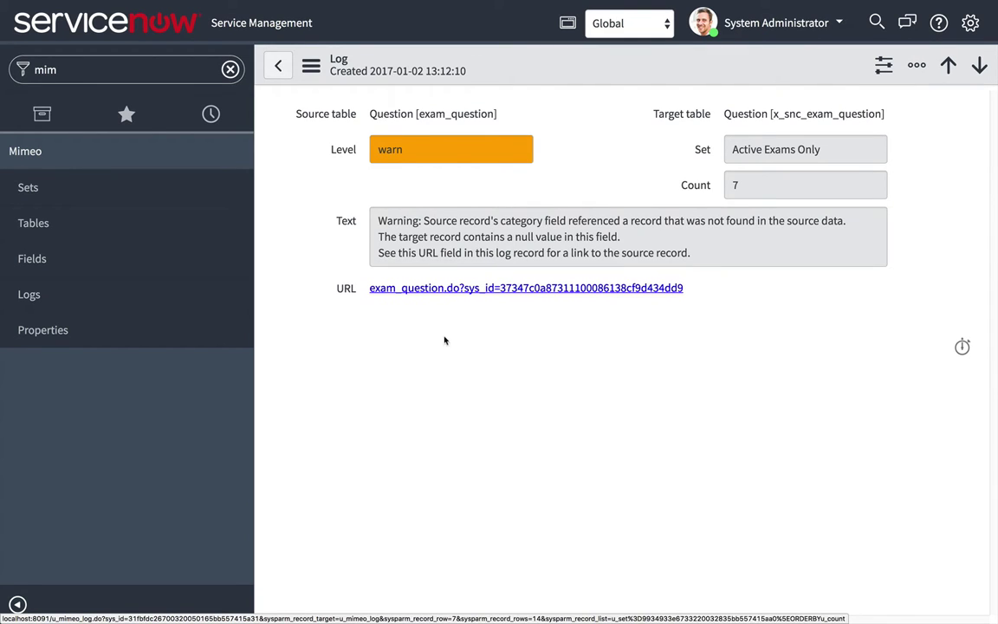
click(487, 288)
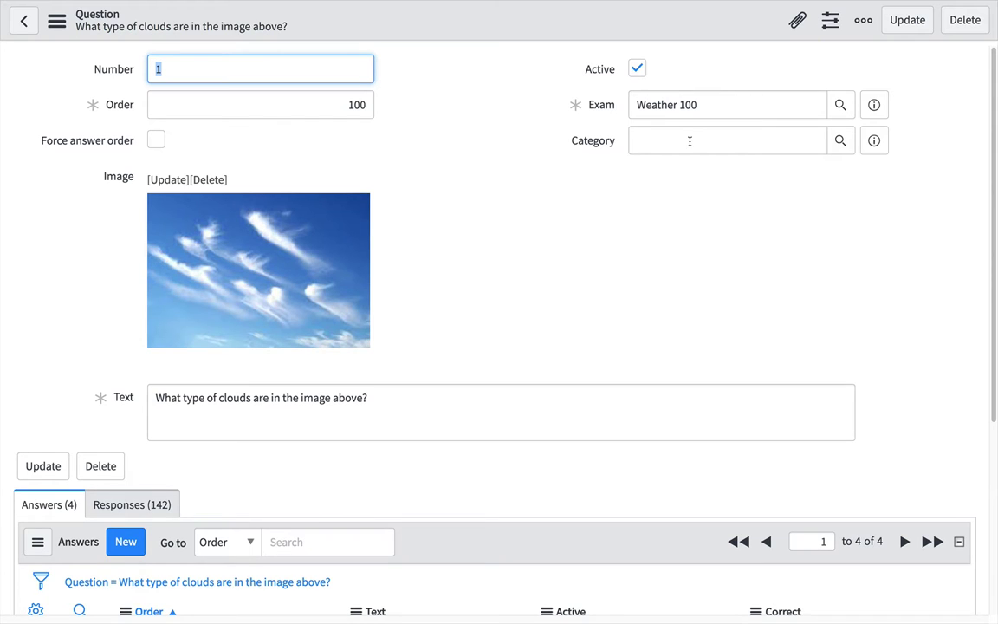
Step: Set the Category of Weather 100 question 1 to General and save the record
click(690, 142)
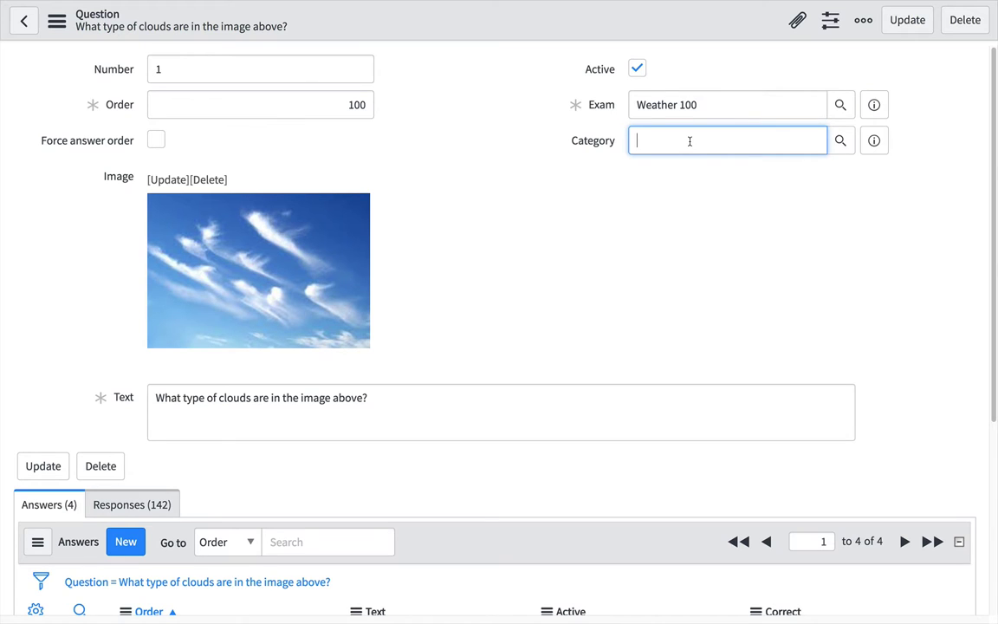
text(gen)
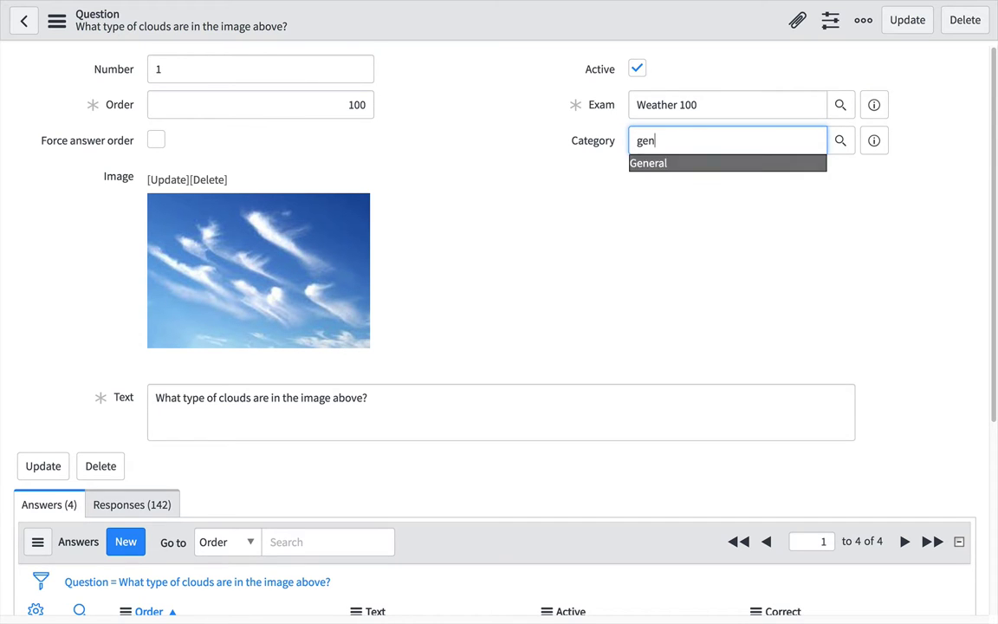
text(eral)
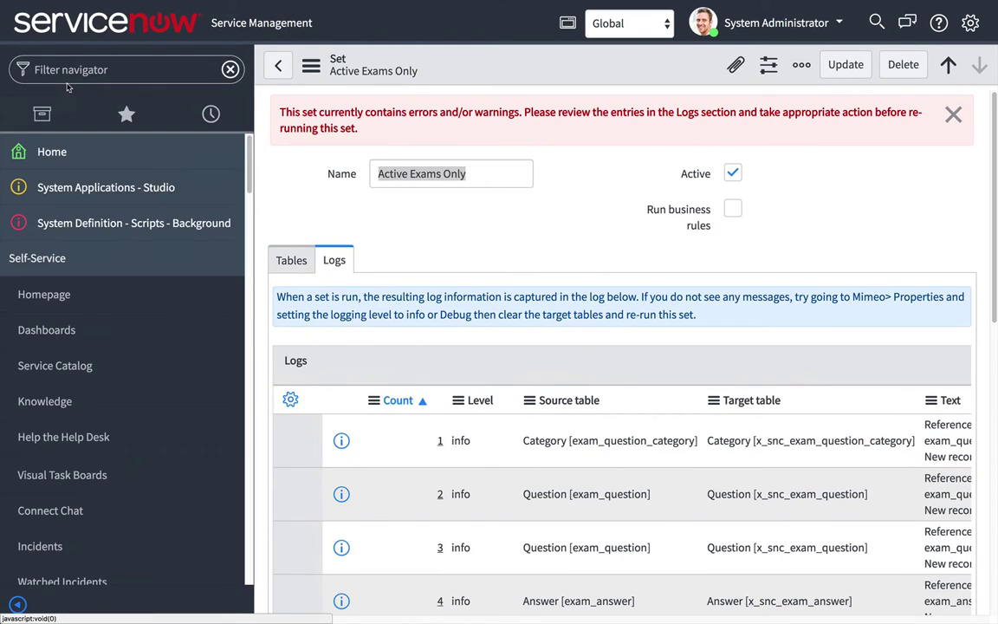
Step: Filter the navigator for "exam", open the global Weather 100 exam and add the Category column to its Questions list
text(exam)
click(40, 259)
click(384, 505)
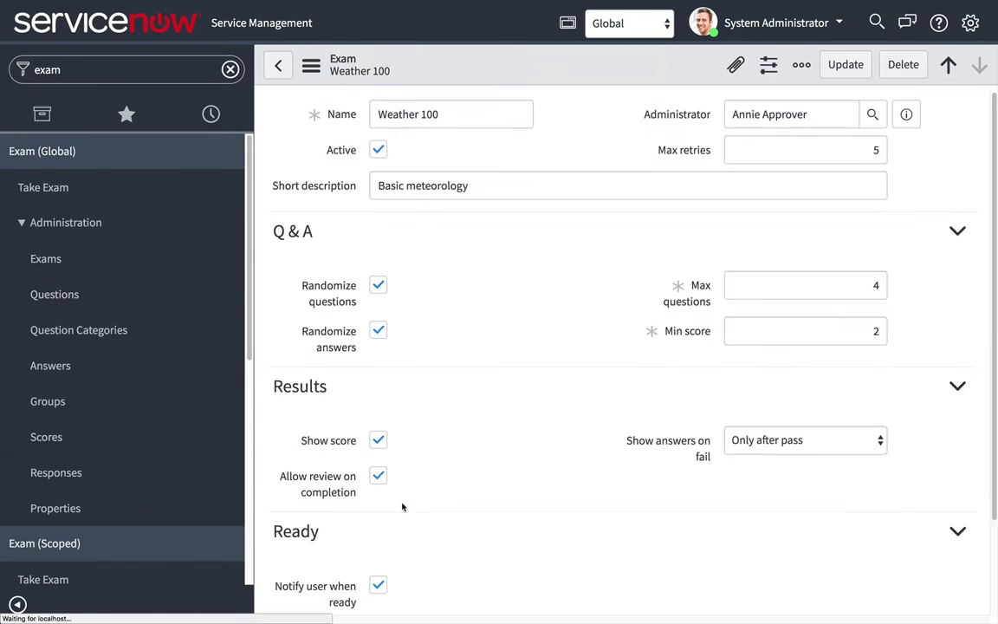
scroll(292, 397, down, 4)
click(289, 365)
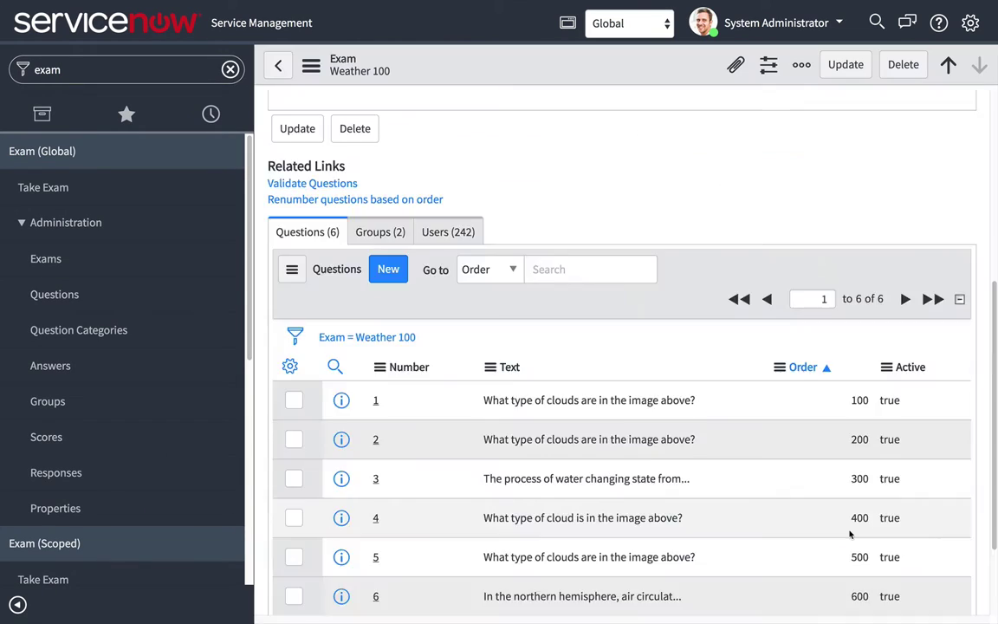
Step: Set the Category of questions 2 to 6 to General together in the Weather 100 Questions list
scroll(908, 482, down, 5)
double_click(908, 482)
text(Gen)
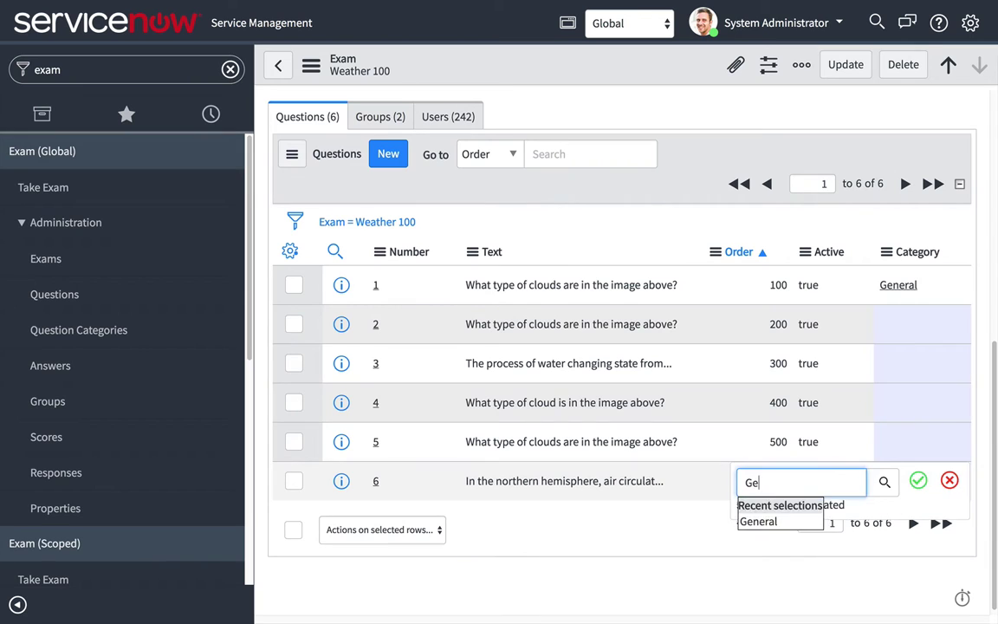
key(Return)
Step: Filter the navigator for "mim", reopen the Active Exams Only set, execute it again and review its log entries
click(52, 69)
text(mim)
click(28, 187)
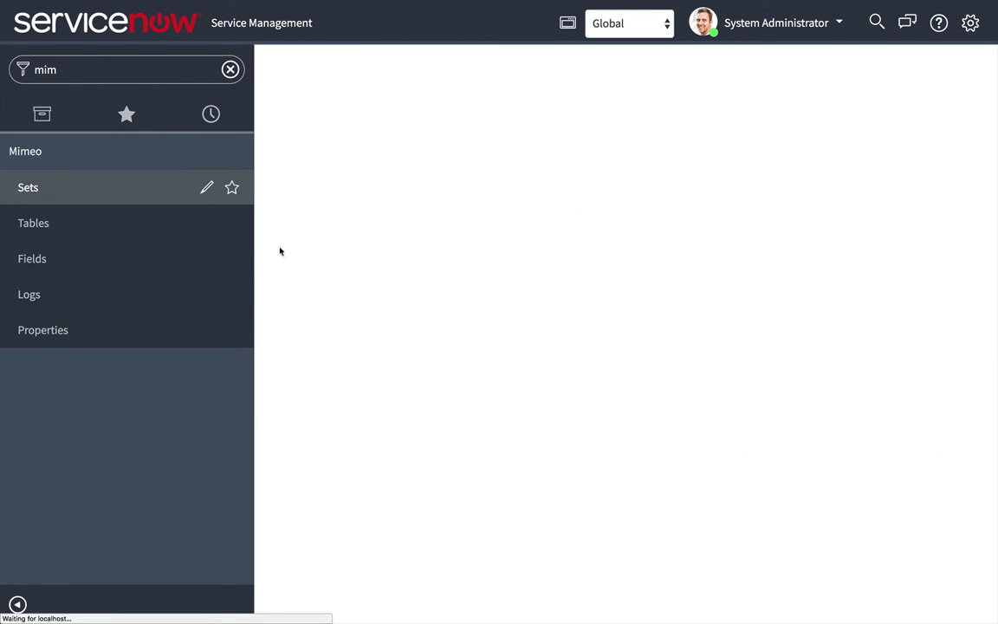
click(333, 260)
right_click(457, 67)
click(488, 100)
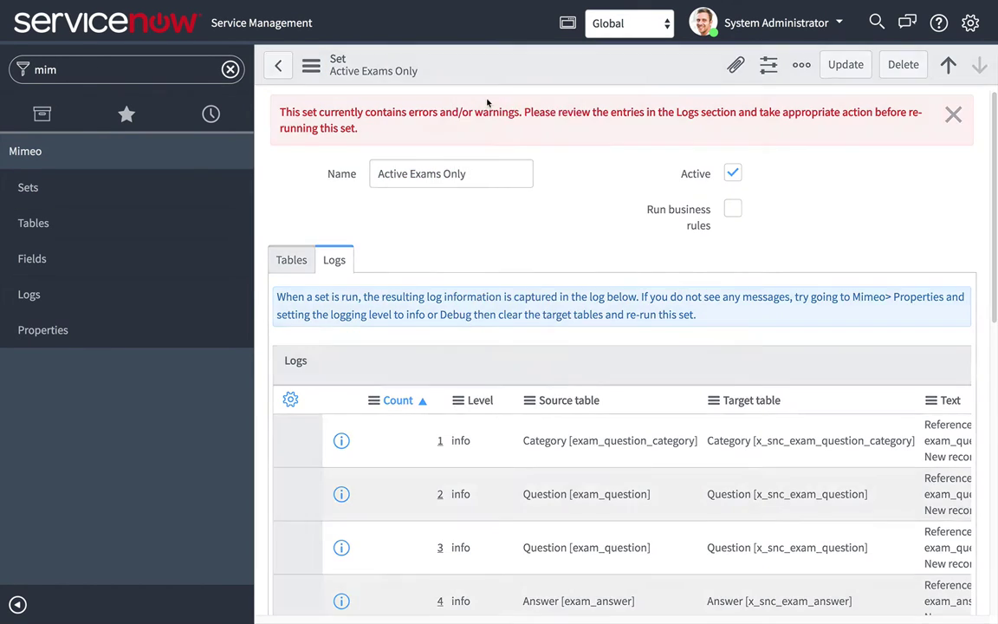
click(816, 69)
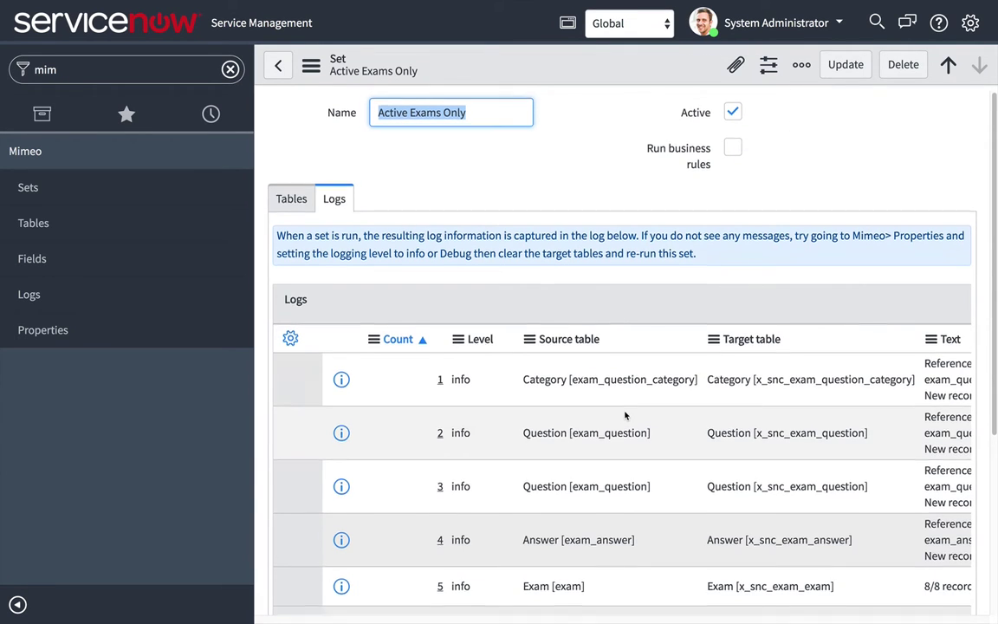
scroll(624, 415, down, 3)
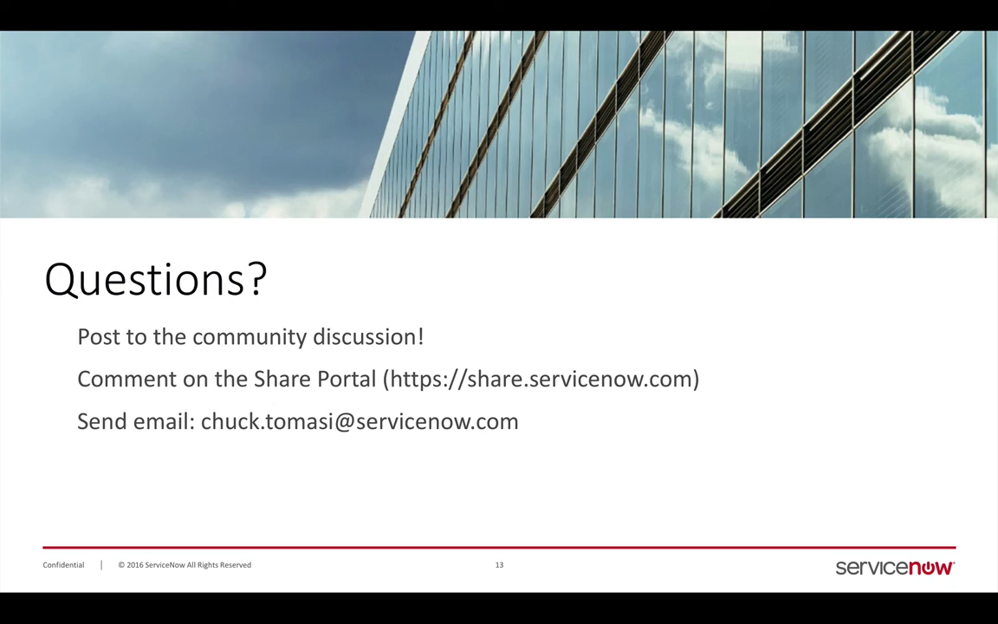
key(Right)
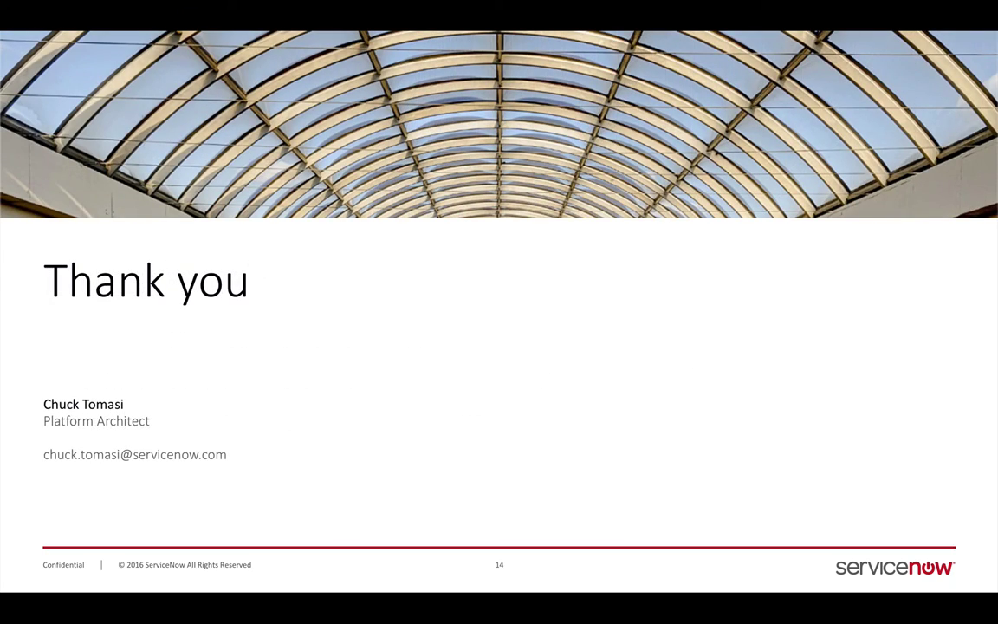